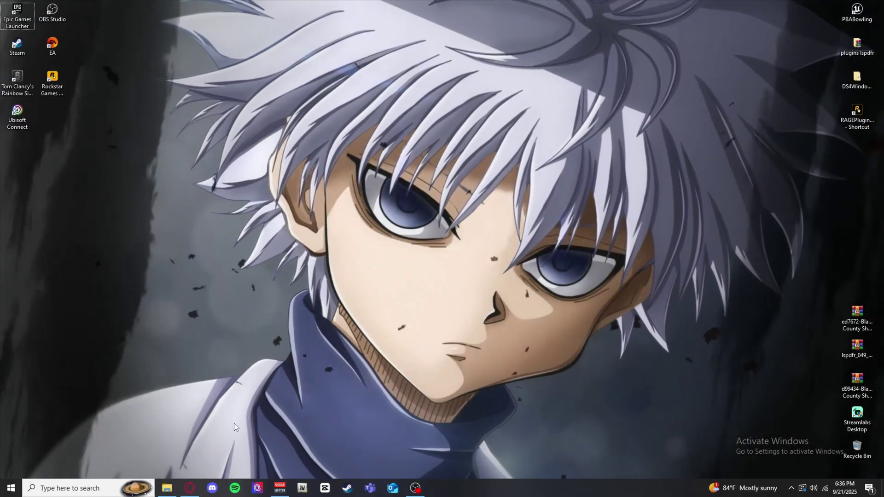
Open the Grand Theft Auto V game folder in File Explorer and examine its files around dinput8.dll.
{"action": "left_click", "coordinate": [167, 488]}
{"action": "left_click", "coordinate": [92, 118]}
{"action": "scroll", "coordinate": [207, 184], "scroll_direction": "down", "scroll_amount": 5}
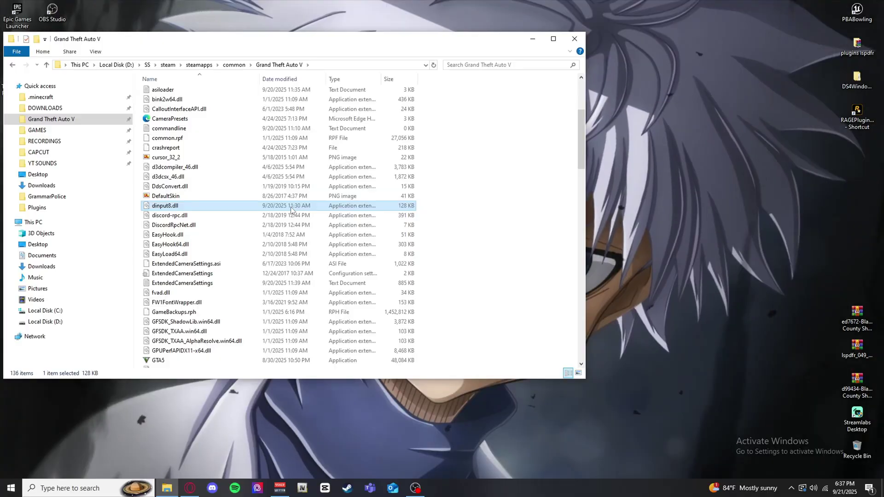
{"action": "scroll", "coordinate": [291, 206], "scroll_direction": "up", "scroll_amount": 5}
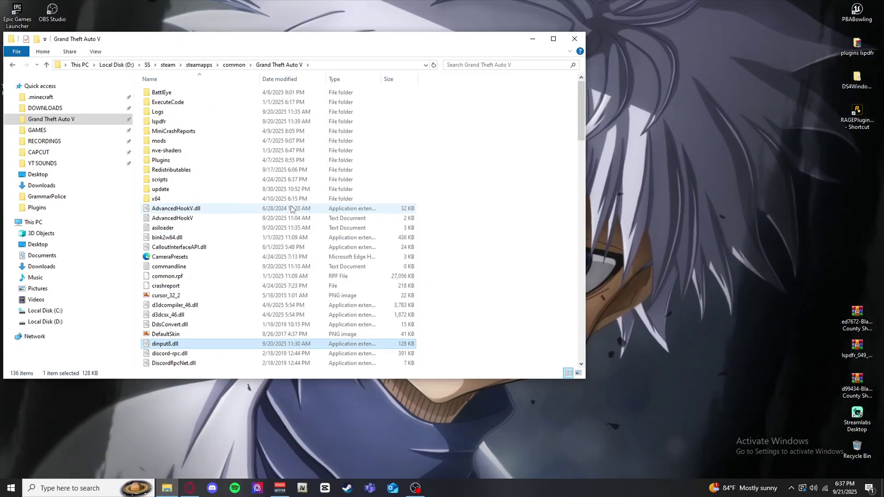
{"action": "scroll", "coordinate": [261, 225], "scroll_direction": "down", "scroll_amount": 3}
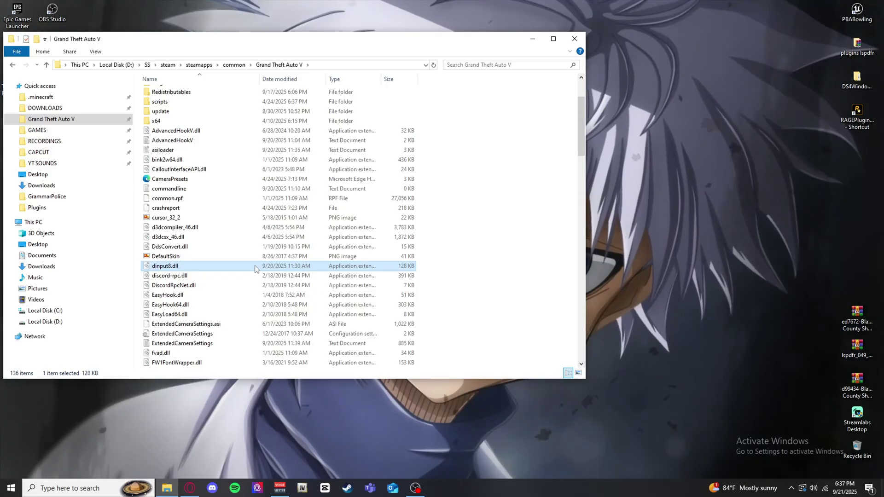
{"action": "mouse_move", "coordinate": [255, 265]}
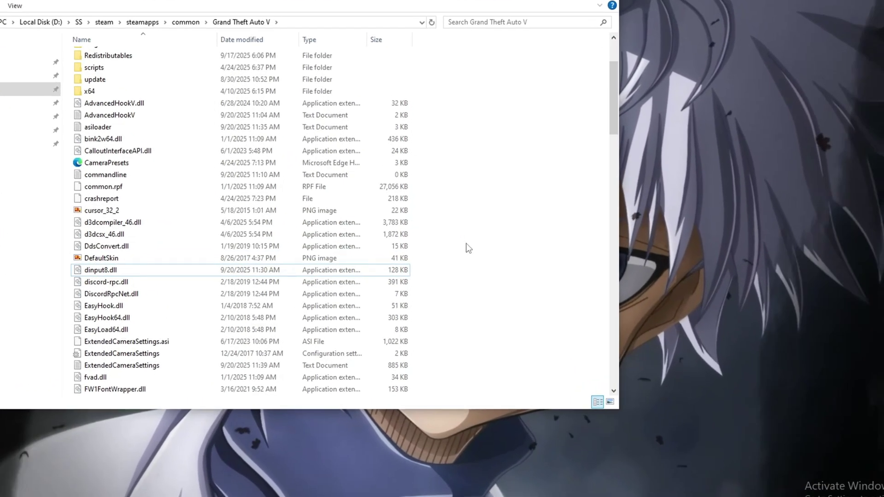
{"action": "right_click", "coordinate": [442, 243]}
{"action": "left_click", "coordinate": [481, 298]}
{"action": "key", "text": "super+d"}
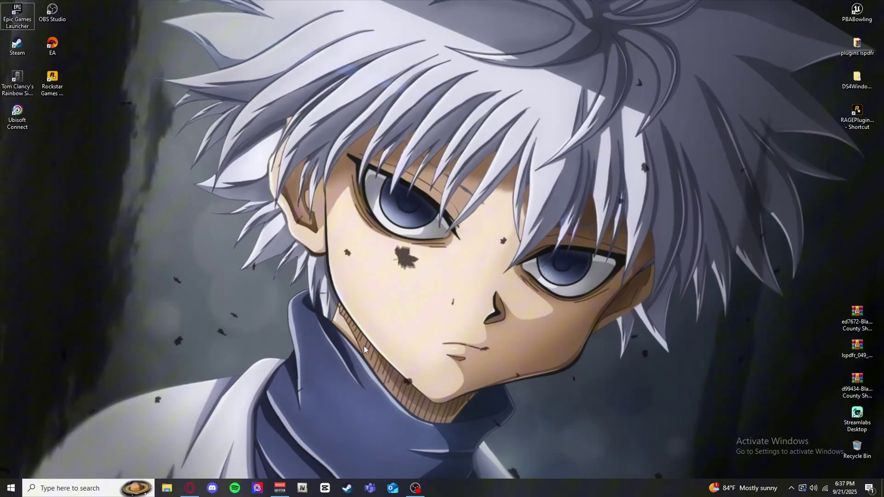
Switch to the web browser, search for GTA 5 mods in a new tab, and open the gta5-mods.com site.
{"action": "left_click", "coordinate": [189, 488]}
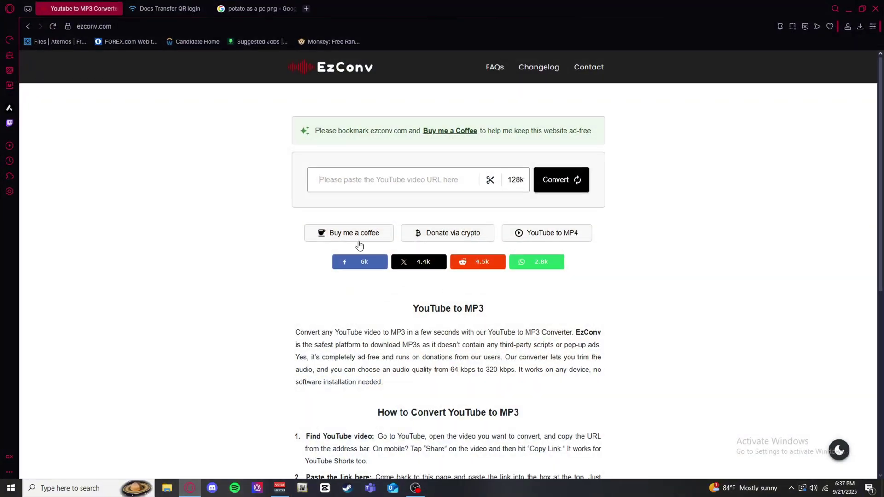
{"action": "key", "text": "ctrl+t"}
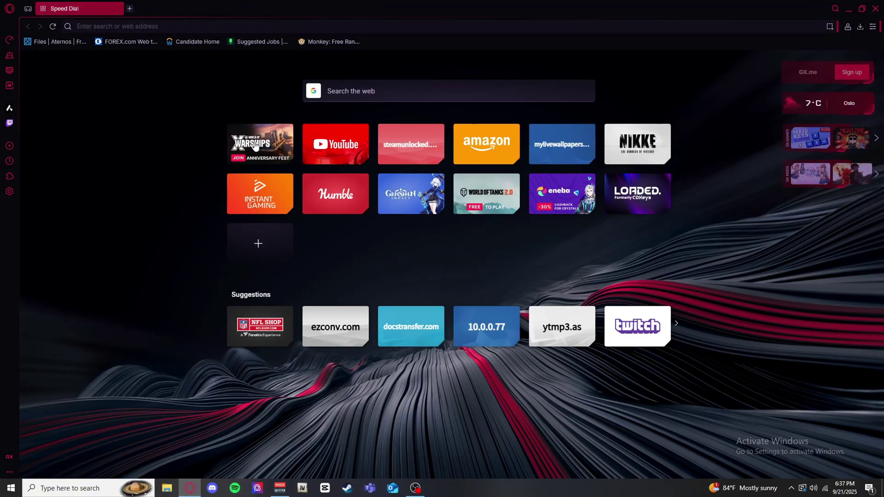
{"action": "type", "text": "gta 5 mod"}
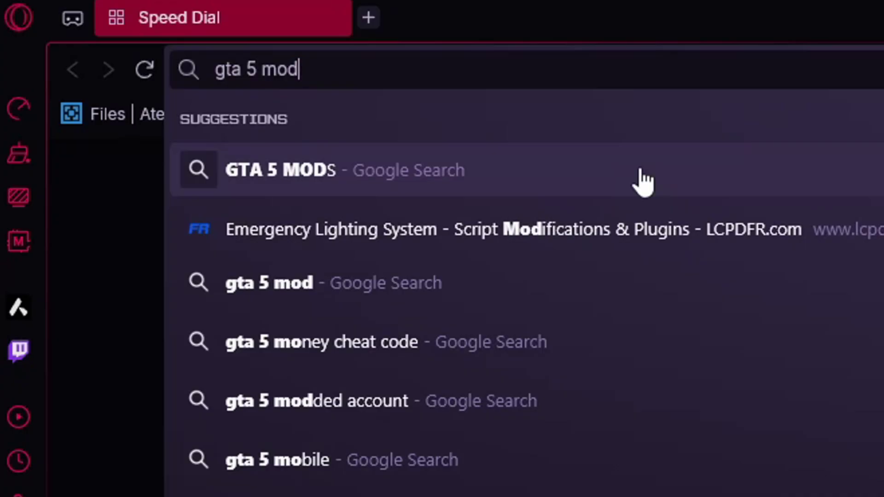
{"action": "left_click", "coordinate": [222, 60]}
{"action": "left_click", "coordinate": [352, 303]}
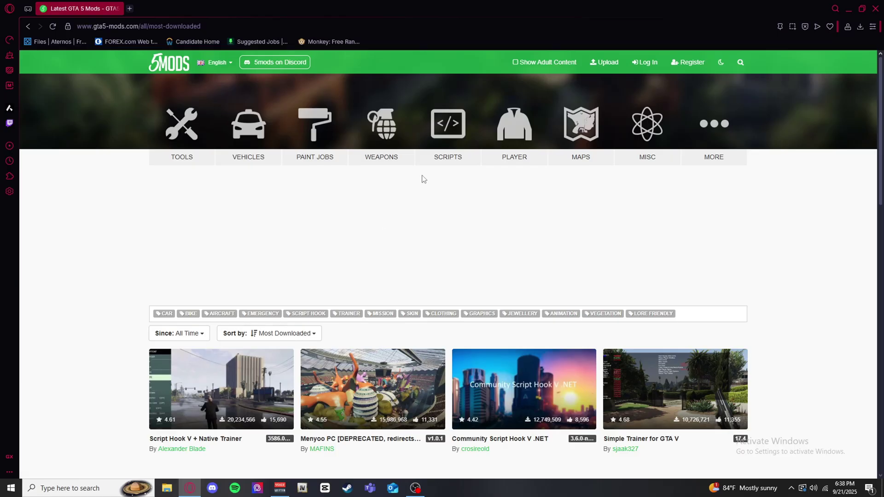
Search the mod site for "game" and open the Gameconfig for Legacy & Enhanced mod page.
{"action": "left_click", "coordinate": [741, 62]}
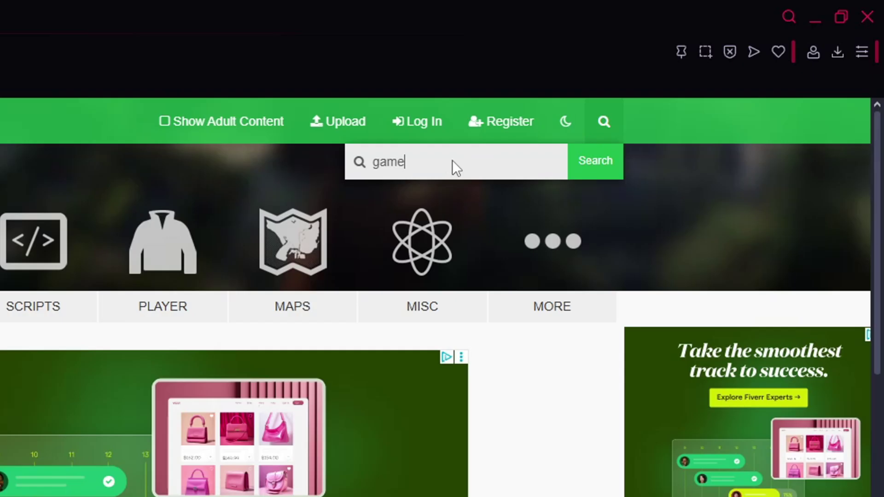
{"action": "key", "text": "Return"}
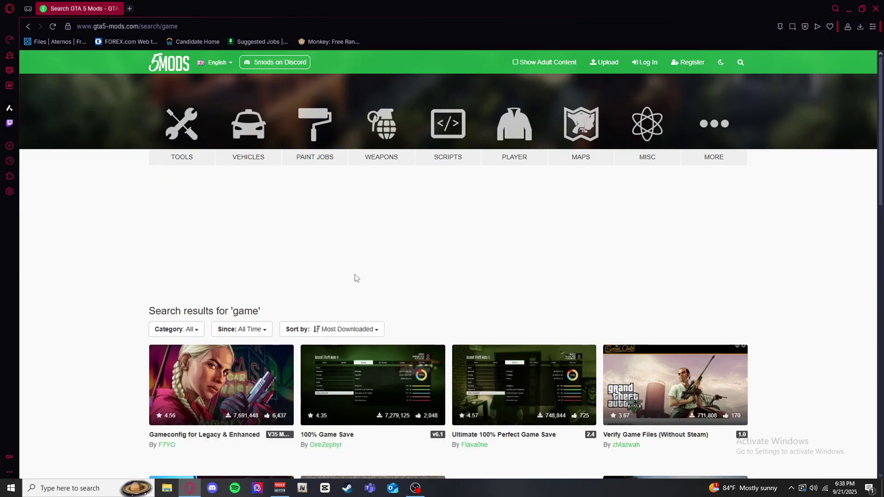
{"action": "scroll", "coordinate": [355, 278], "scroll_direction": "down", "scroll_amount": 2}
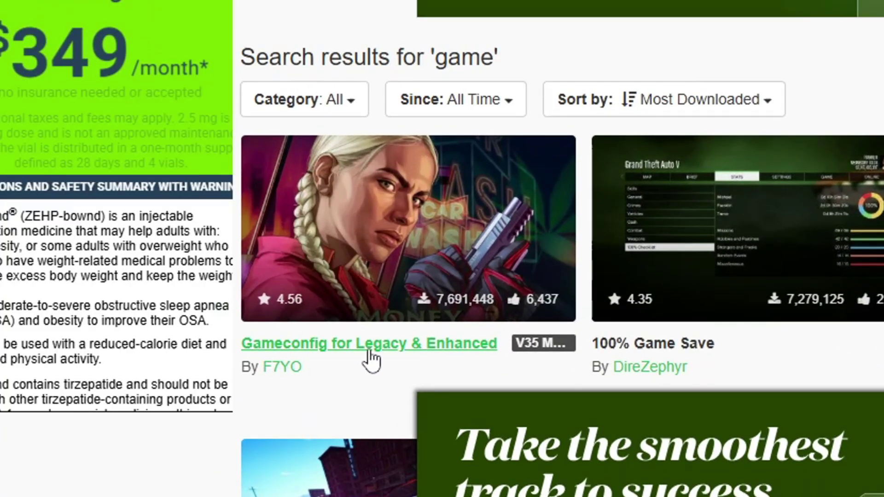
{"action": "left_click", "coordinate": [400, 285]}
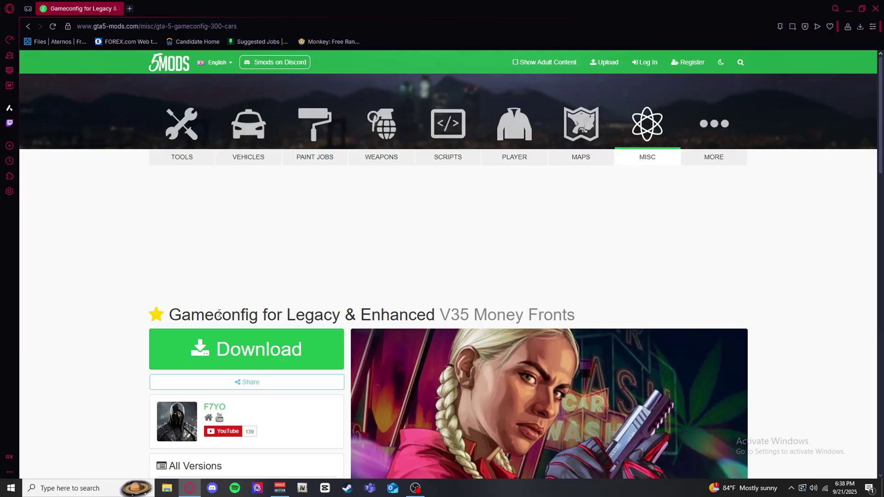
Download the current V35 Money Fronts version of the gameconfig mod and open the downloaded GTAV Config v35 archive.
{"action": "scroll", "coordinate": [414, 254], "scroll_direction": "down", "scroll_amount": 7}
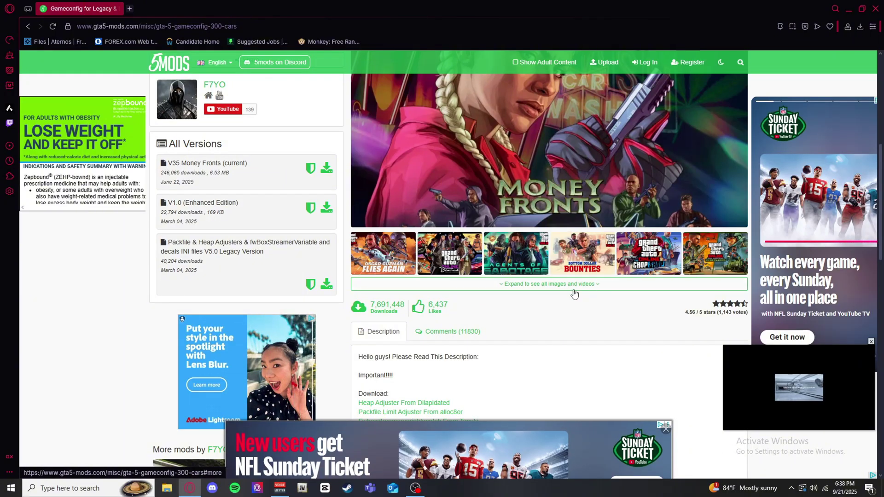
{"action": "scroll", "coordinate": [574, 293], "scroll_direction": "up", "scroll_amount": 7}
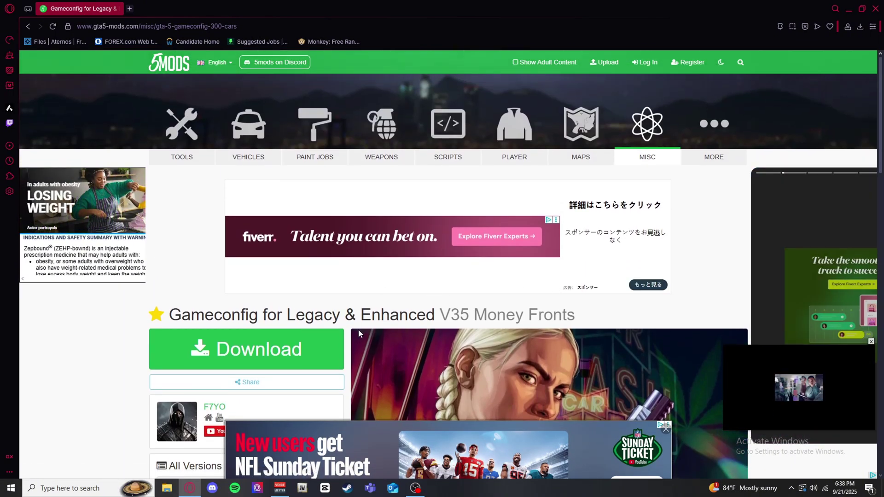
{"action": "left_click", "coordinate": [332, 343]}
{"action": "scroll", "coordinate": [488, 262], "scroll_direction": "down", "scroll_amount": 3}
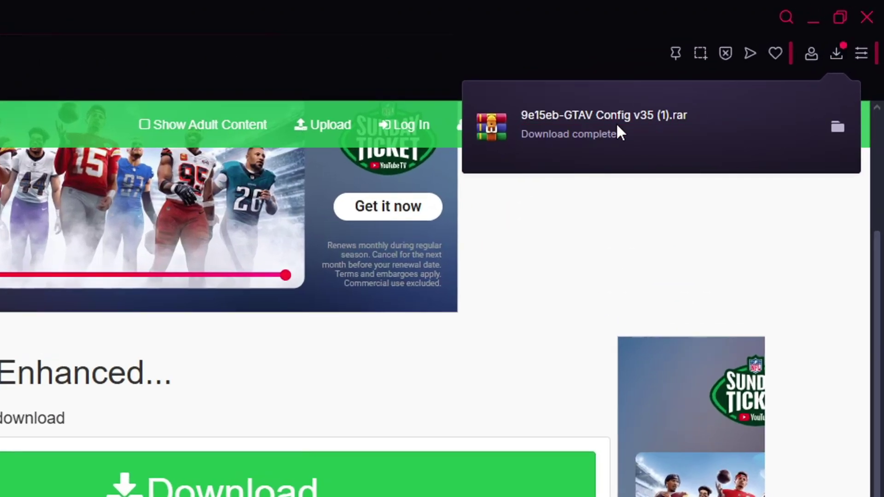
{"action": "left_click", "coordinate": [578, 119]}
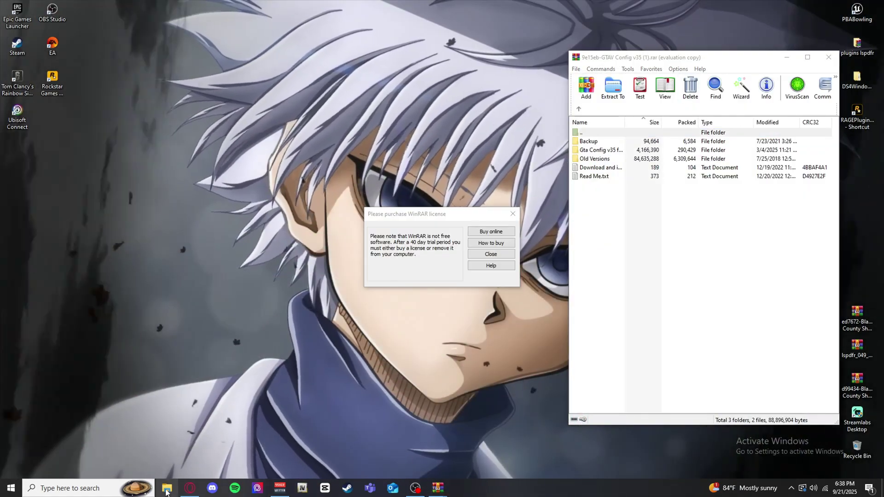
{"action": "right_click", "coordinate": [167, 493]}
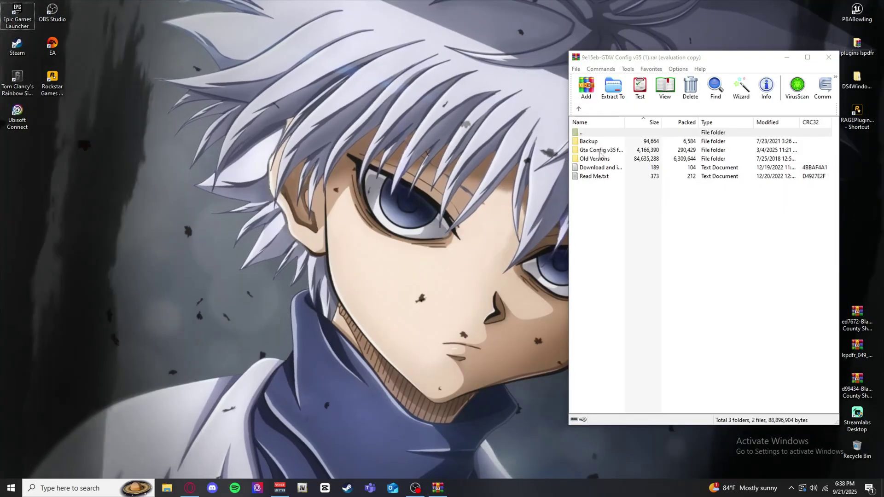
In the archive, open the Gta Config v35 folder and go into its For More Mods subfolder.
{"action": "left_click", "coordinate": [599, 150]}
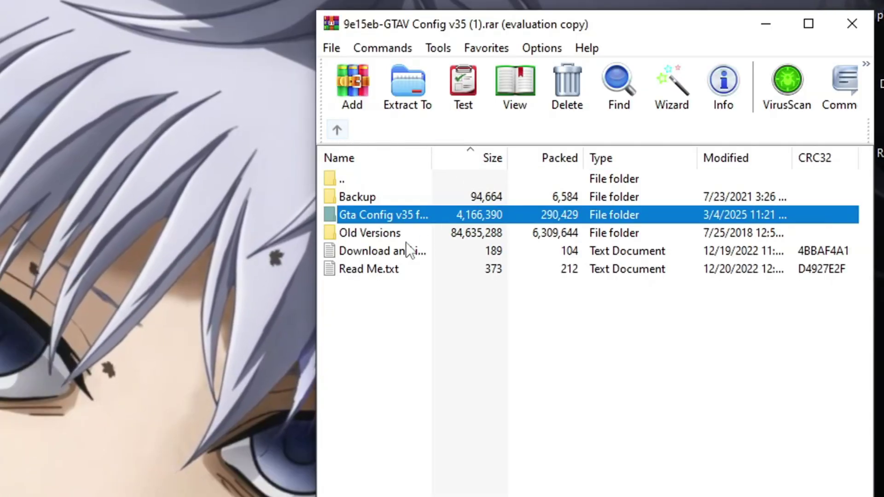
{"action": "left_click_drag", "start_coordinate": [582, 28], "coordinate": [478, 47]}
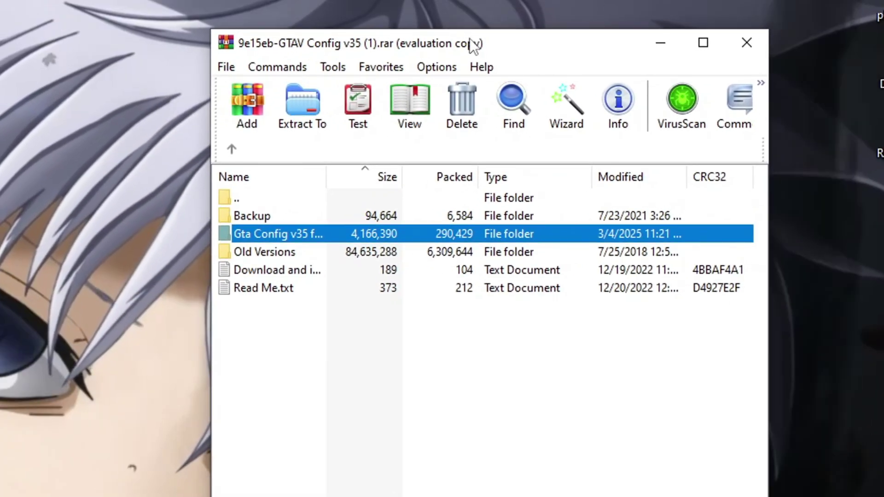
{"action": "left_click", "coordinate": [287, 380]}
{"action": "double_click", "coordinate": [279, 234]}
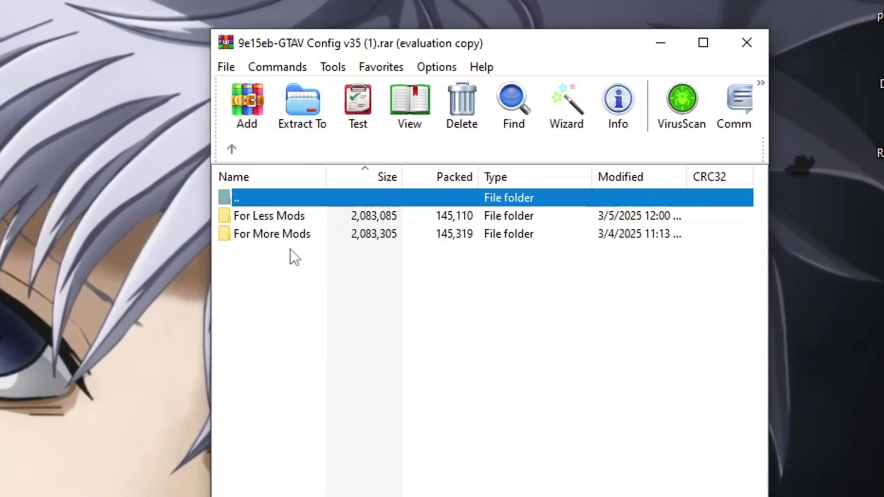
{"action": "double_click", "coordinate": [286, 237]}
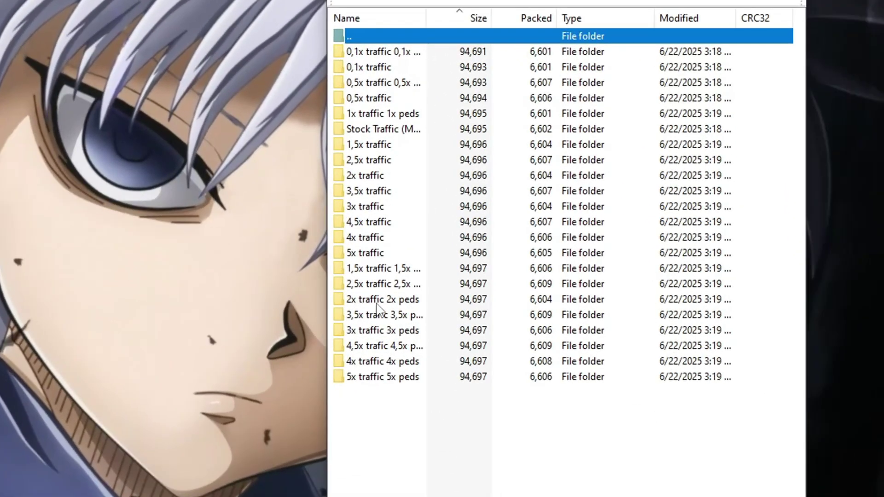
Choose the 3,5x traffic 3,5x peds folder and open it to reach its gameconfig.xml.
{"action": "left_click", "coordinate": [378, 323]}
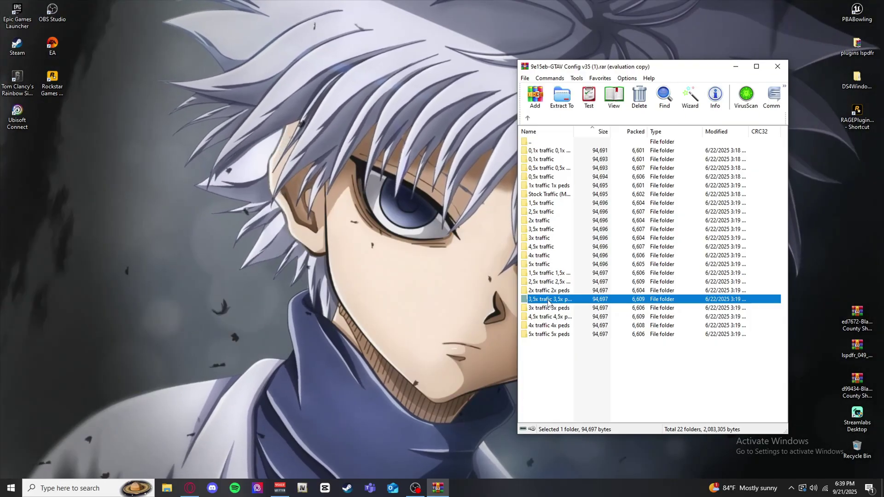
{"action": "left_click", "coordinate": [546, 194]}
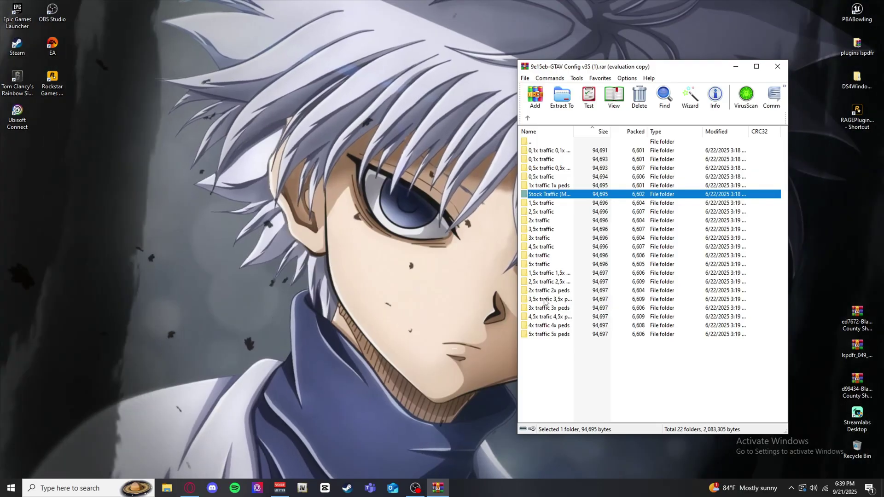
{"action": "left_click", "coordinate": [322, 451]}
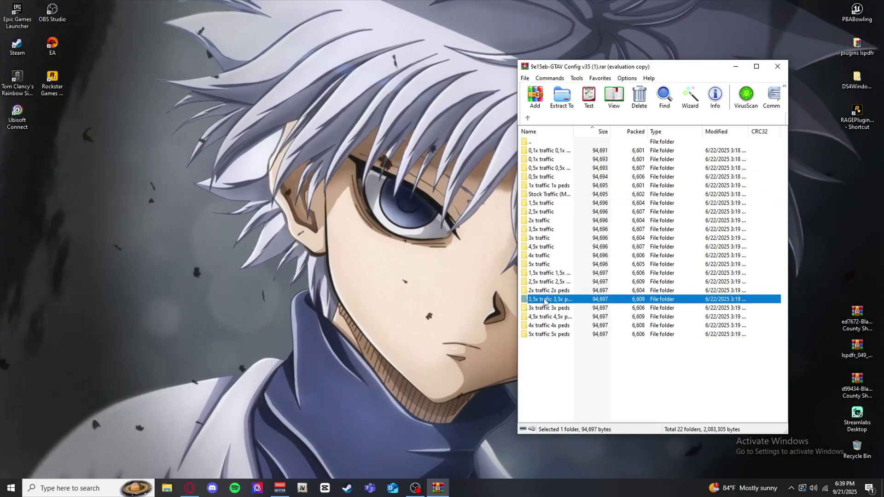
{"action": "double_click", "coordinate": [549, 300]}
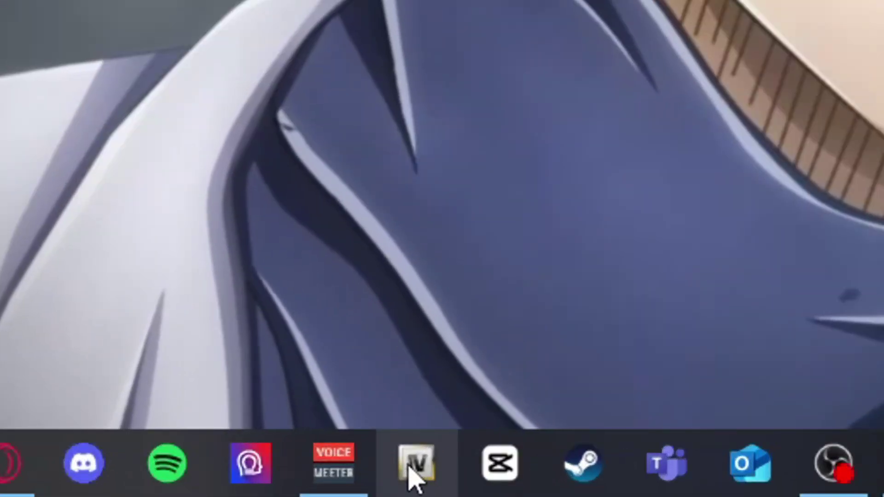
Launch OpenIV and close its game selection window.
{"action": "left_click", "coordinate": [302, 488]}
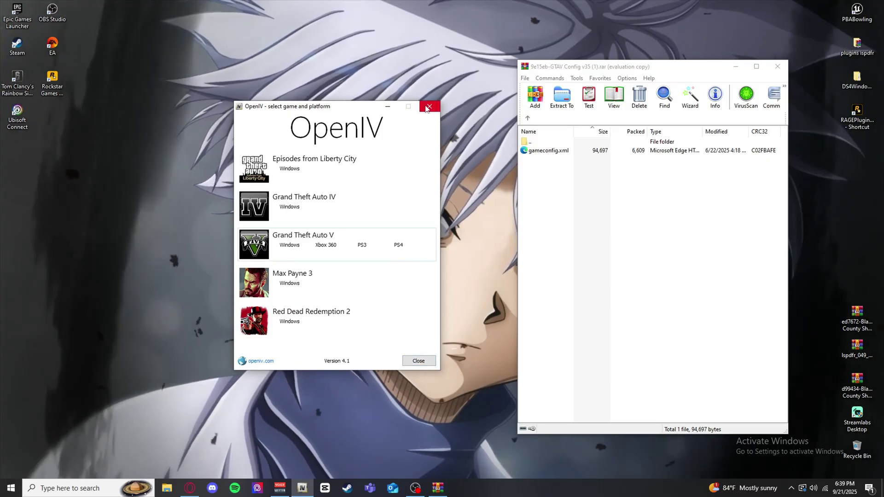
{"action": "left_click", "coordinate": [418, 361]}
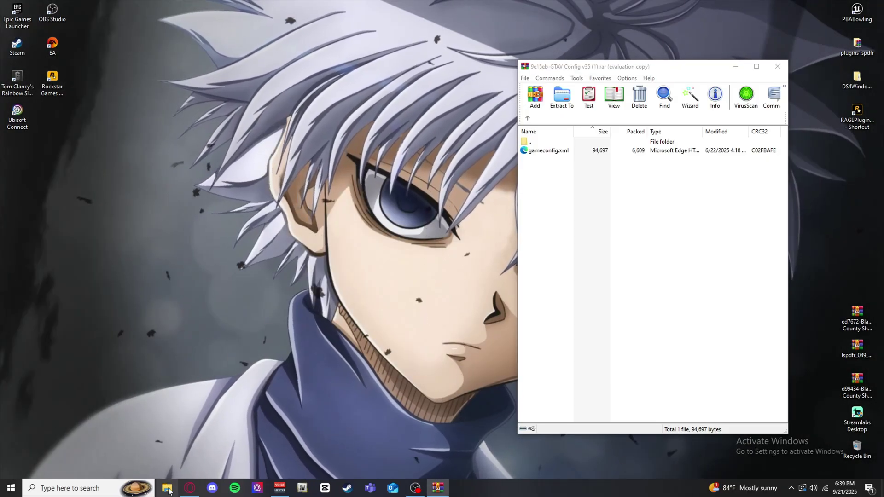
Open the name of the Grand Theft Auto V folder in steamapps\common for editing, and close the folder window.
{"action": "right_click", "coordinate": [168, 492]}
{"action": "left_click", "coordinate": [160, 267]}
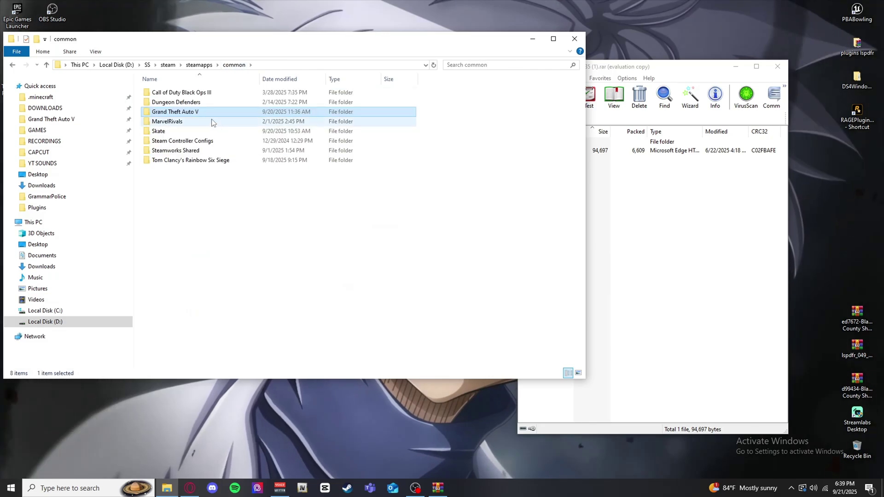
{"action": "right_click", "coordinate": [210, 112]}
{"action": "left_click", "coordinate": [235, 304]}
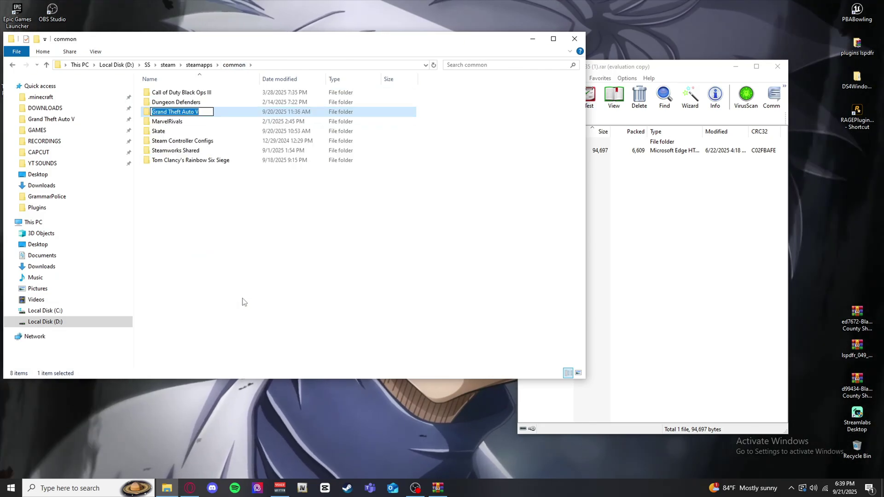
{"action": "left_click", "coordinate": [575, 41]}
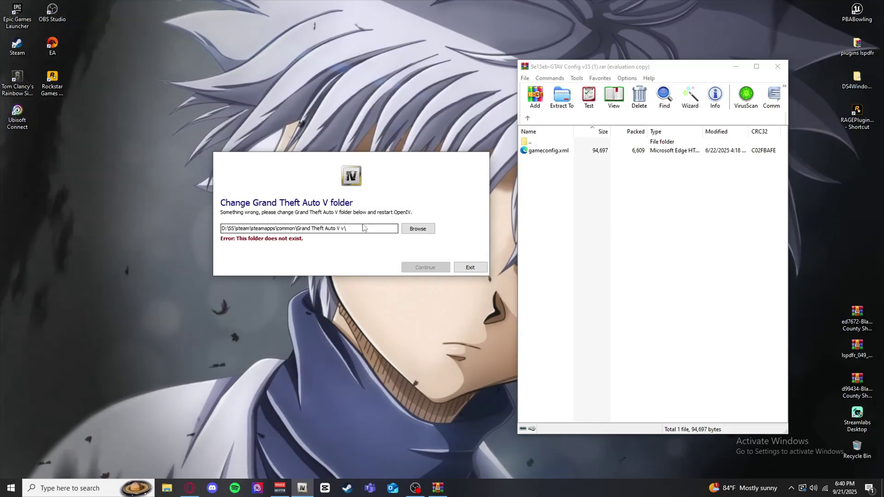
{"action": "left_click", "coordinate": [417, 229]}
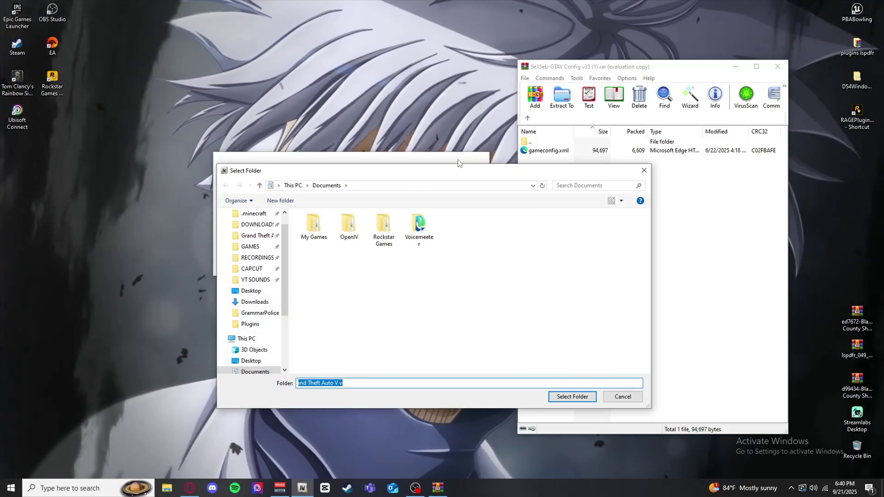
{"action": "left_click_drag", "start_coordinate": [444, 174], "coordinate": [383, 116]}
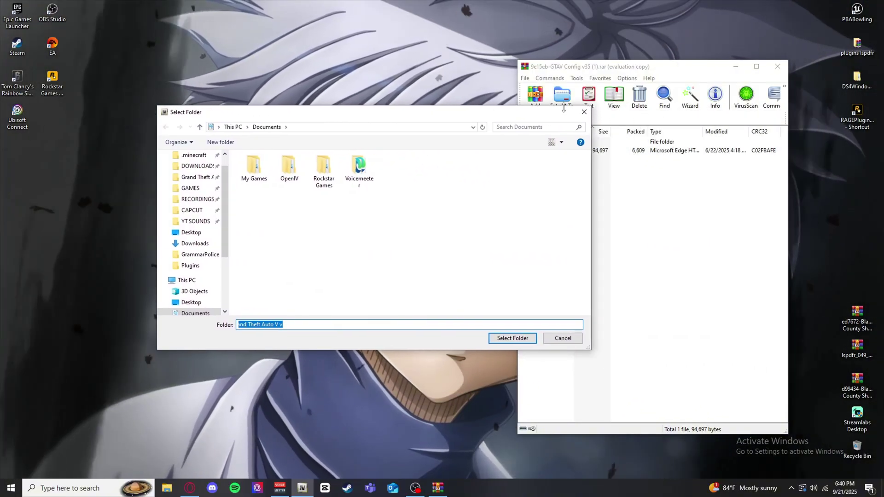
{"action": "left_click", "coordinate": [585, 112]}
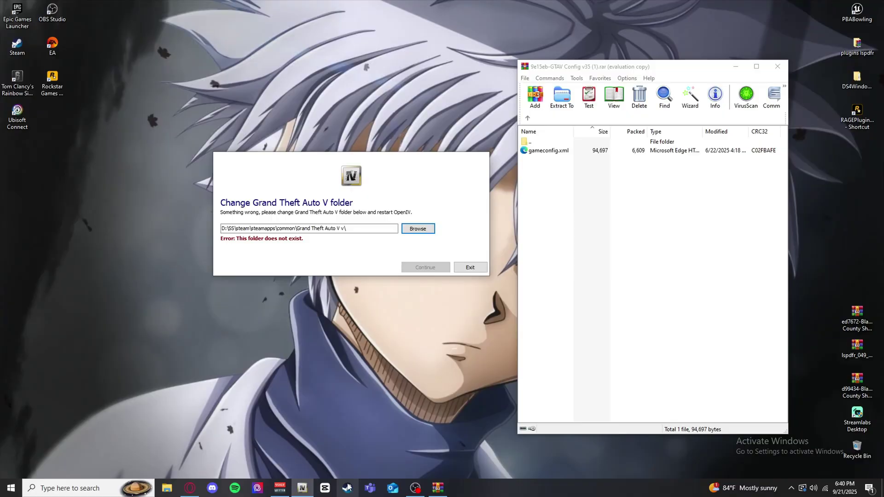
Switch to Steam, open the game library and find Grand Theft Auto V Legacy in the list.
{"action": "left_click", "coordinate": [348, 487]}
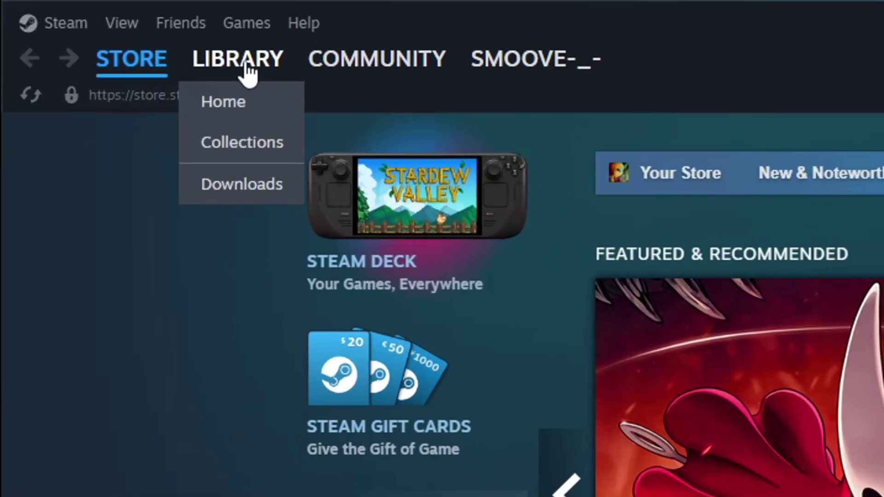
{"action": "left_click", "coordinate": [92, 27]}
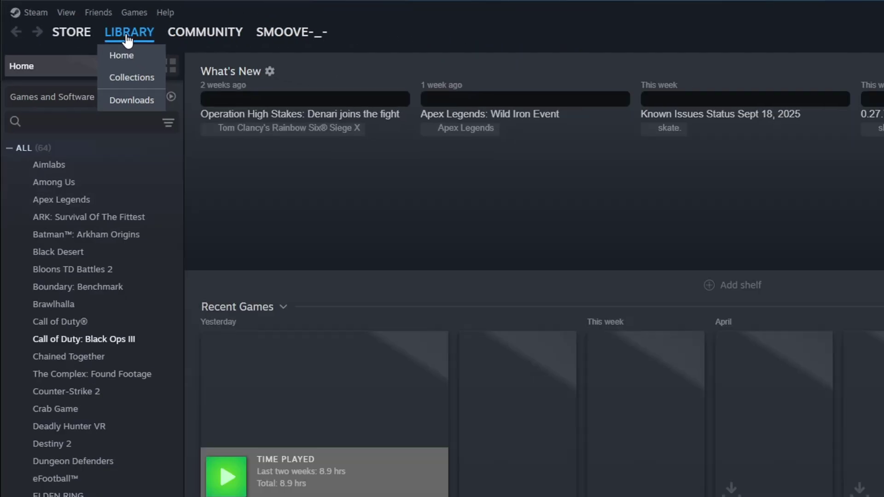
{"action": "scroll", "coordinate": [52, 207], "scroll_direction": "down", "scroll_amount": 5}
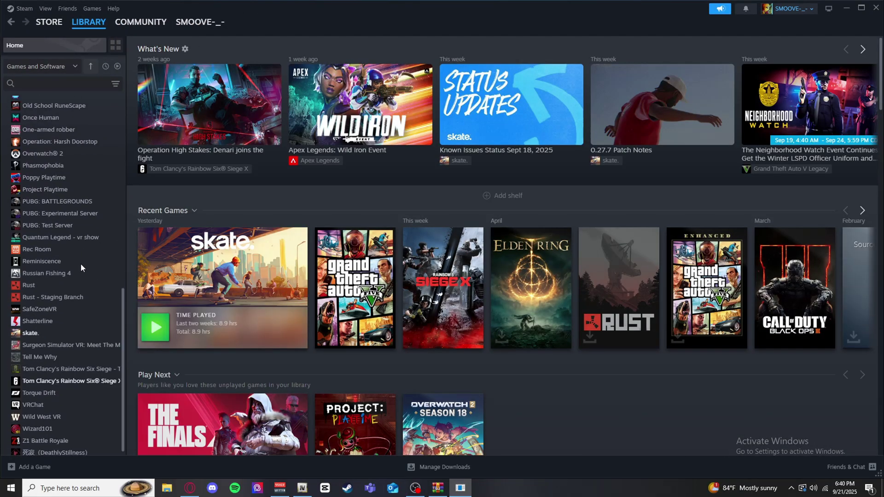
{"action": "scroll", "coordinate": [50, 199], "scroll_direction": "up", "scroll_amount": 2}
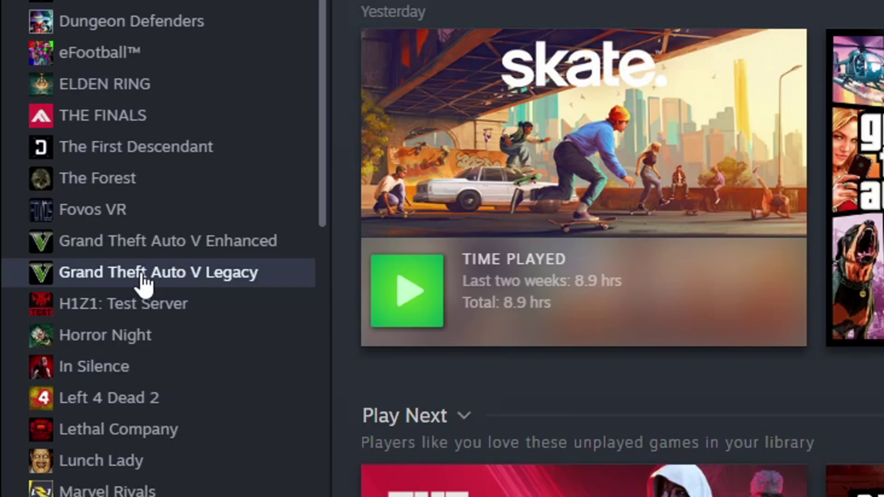
Browse the local files of Grand Theft Auto V Legacy and minimize Steam.
{"action": "right_click", "coordinate": [53, 412]}
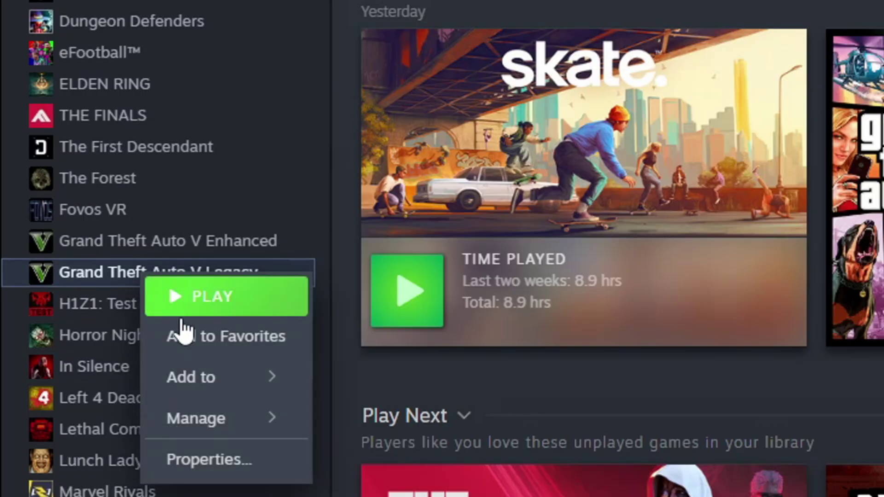
{"action": "mouse_move", "coordinate": [217, 416]}
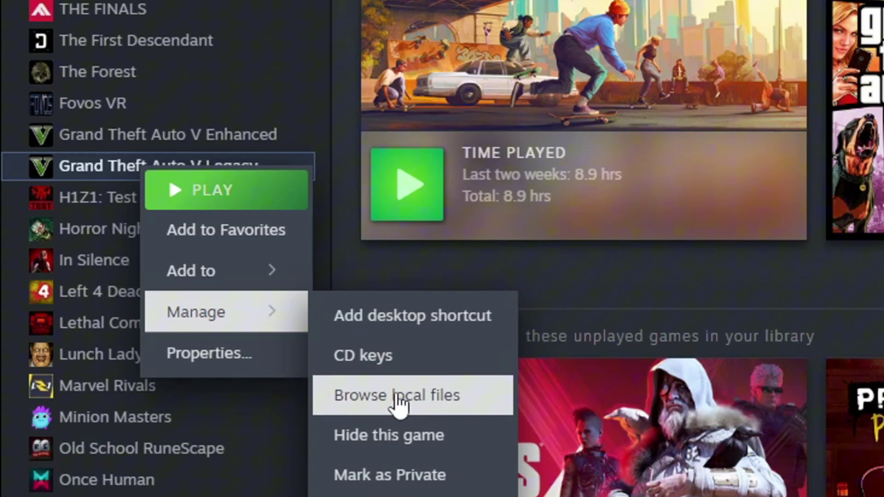
{"action": "left_click", "coordinate": [399, 407]}
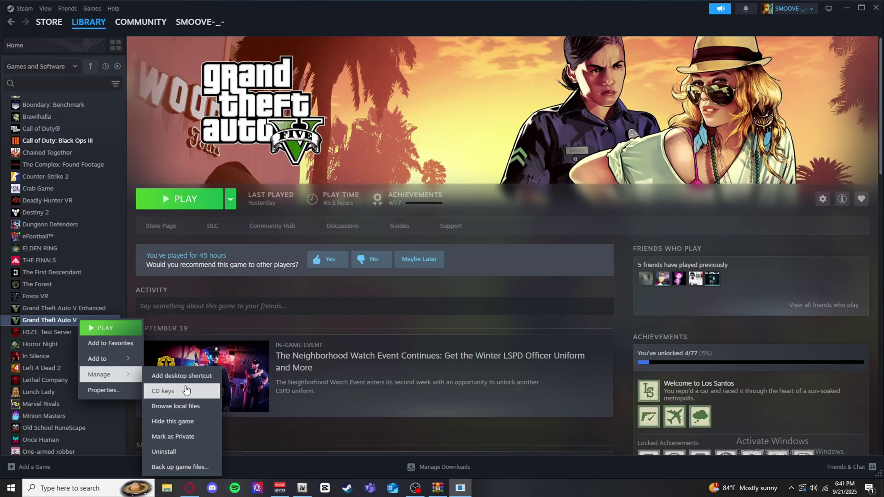
{"action": "left_click", "coordinate": [180, 407]}
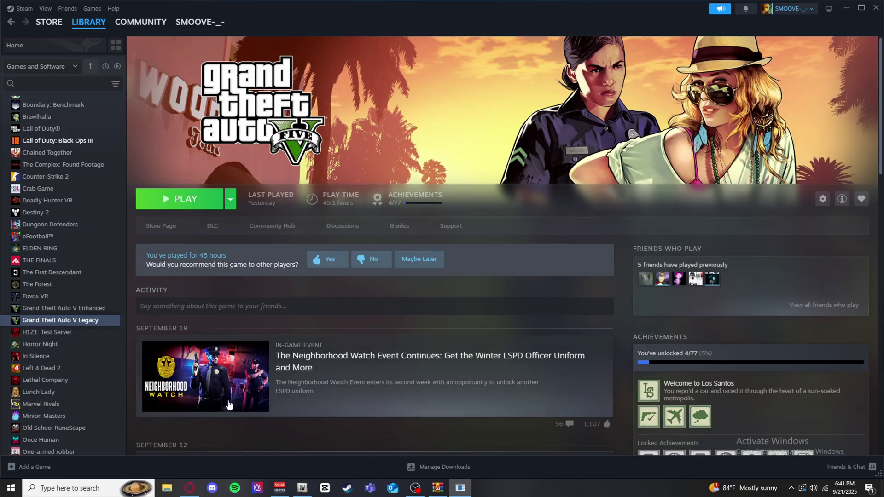
{"action": "left_click", "coordinate": [846, 10]}
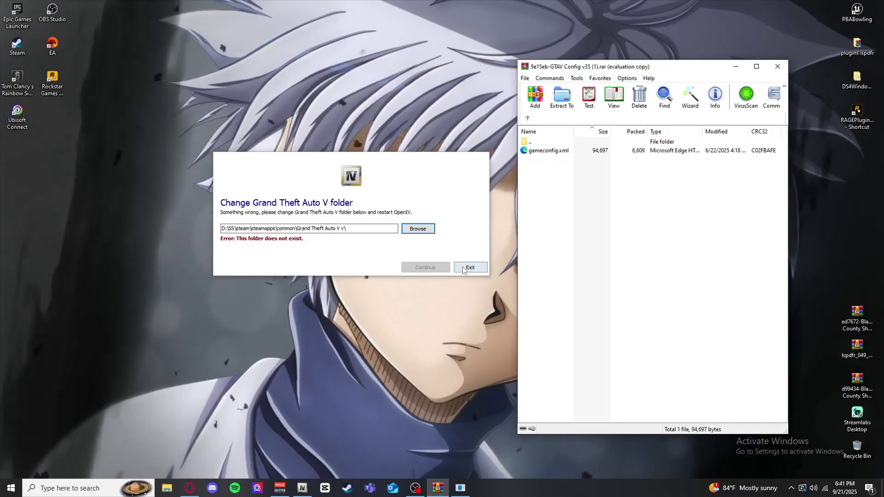
Start choosing OpenIV's Grand Theft Auto V folder and go to SS\steam on Local Disk (D:).
{"action": "left_click", "coordinate": [418, 229]}
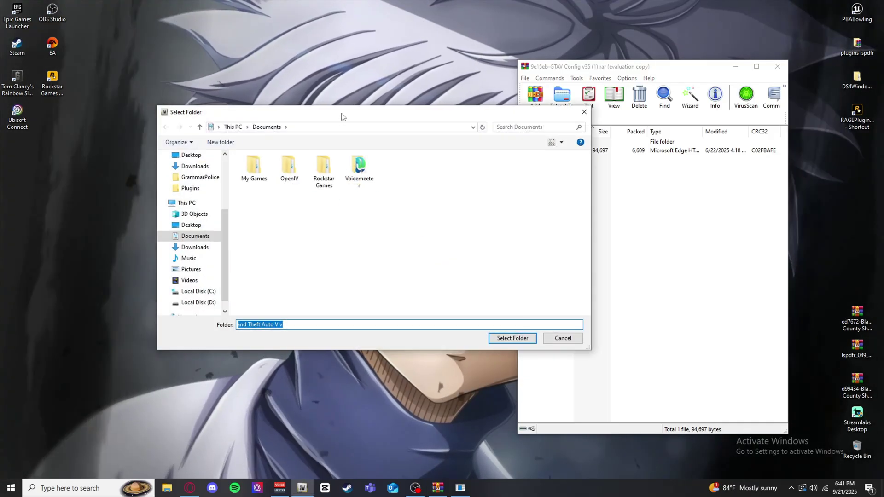
{"action": "left_click_drag", "start_coordinate": [345, 112], "coordinate": [434, 78]}
{"action": "scroll", "coordinate": [283, 212], "scroll_direction": "down", "scroll_amount": 1}
{"action": "left_click", "coordinate": [286, 257]}
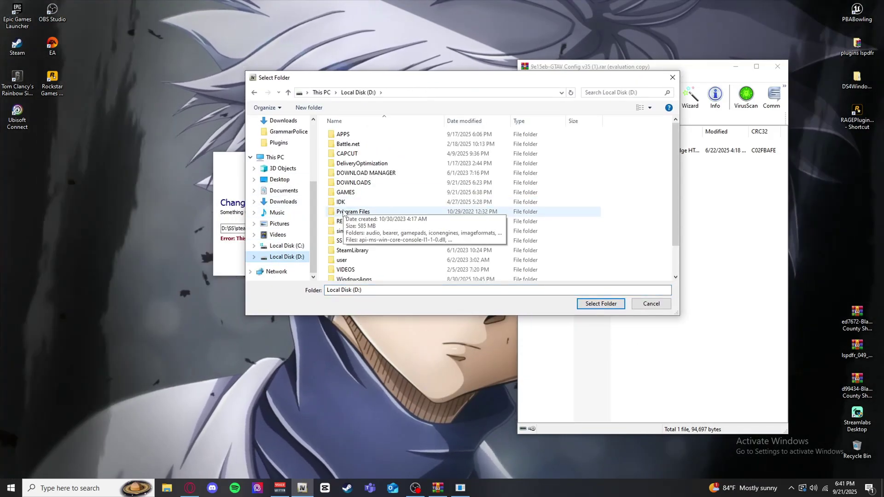
{"action": "left_click", "coordinate": [364, 240]}
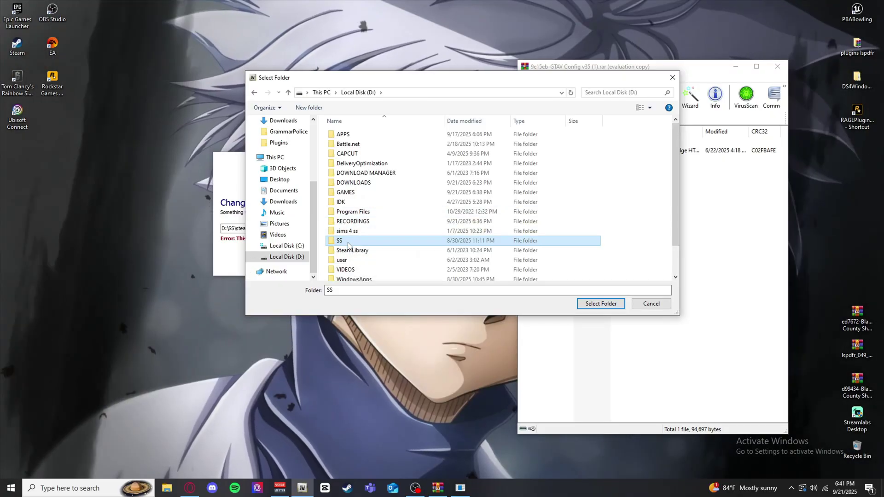
{"action": "double_click", "coordinate": [350, 240]}
{"action": "double_click", "coordinate": [348, 139]}
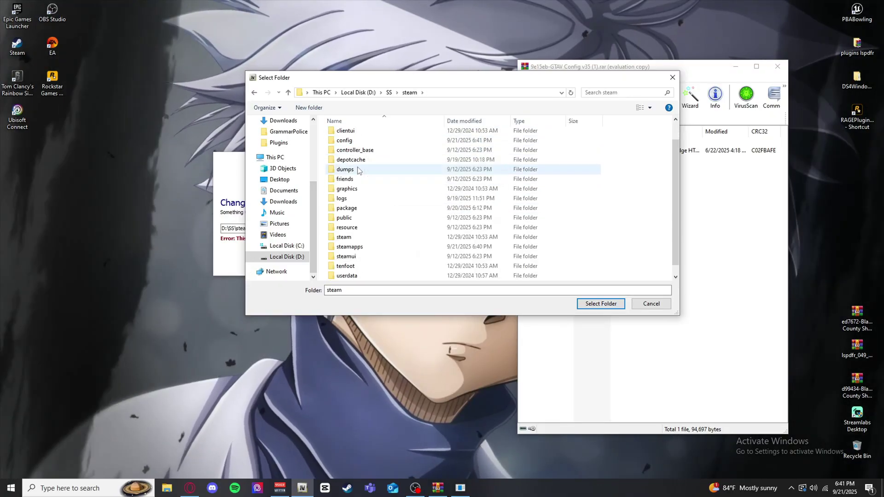
Go into steamapps\common and select the Grand Theft Auto V vvv folder as OpenIV's game folder.
{"action": "left_click_drag", "start_coordinate": [433, 80], "coordinate": [529, 55]}
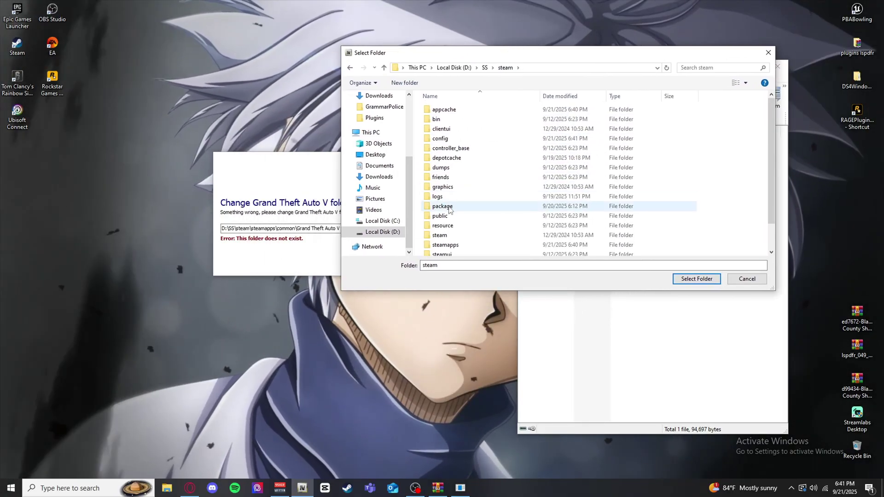
{"action": "scroll", "coordinate": [449, 178], "scroll_direction": "down", "scroll_amount": 1}
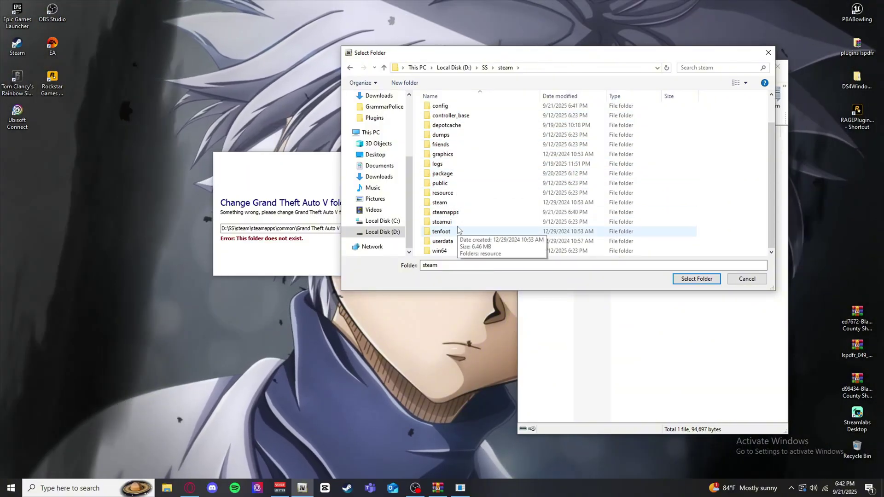
{"action": "double_click", "coordinate": [445, 215]}
{"action": "double_click", "coordinate": [441, 110]}
{"action": "left_click", "coordinate": [477, 131]}
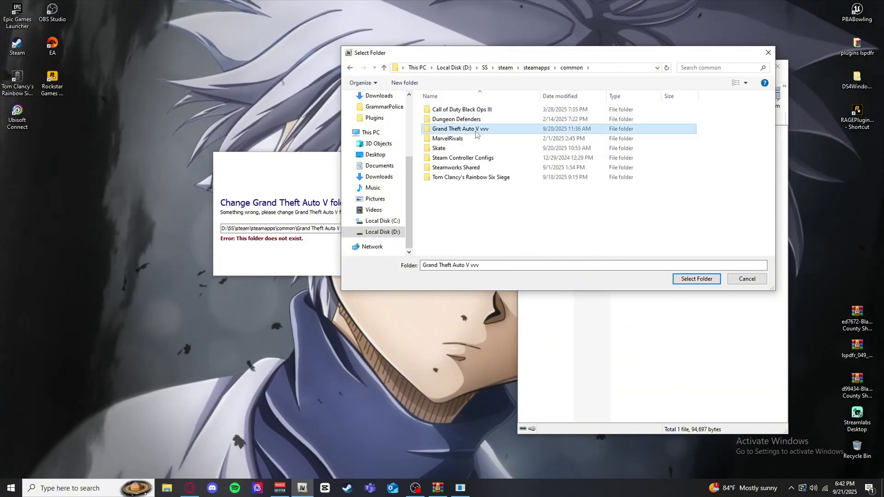
{"action": "left_click", "coordinate": [697, 279]}
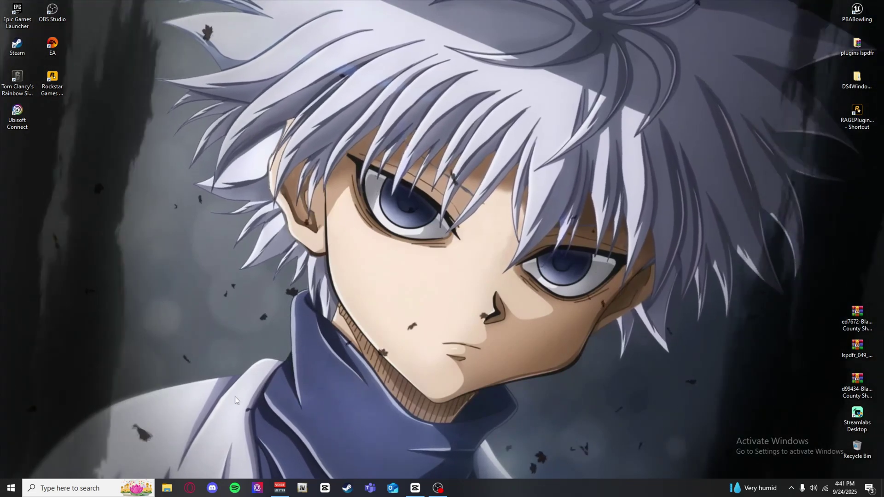
Open the Steam library and browse the local files of Grand Theft Auto V Legacy.
{"action": "left_click", "coordinate": [164, 494]}
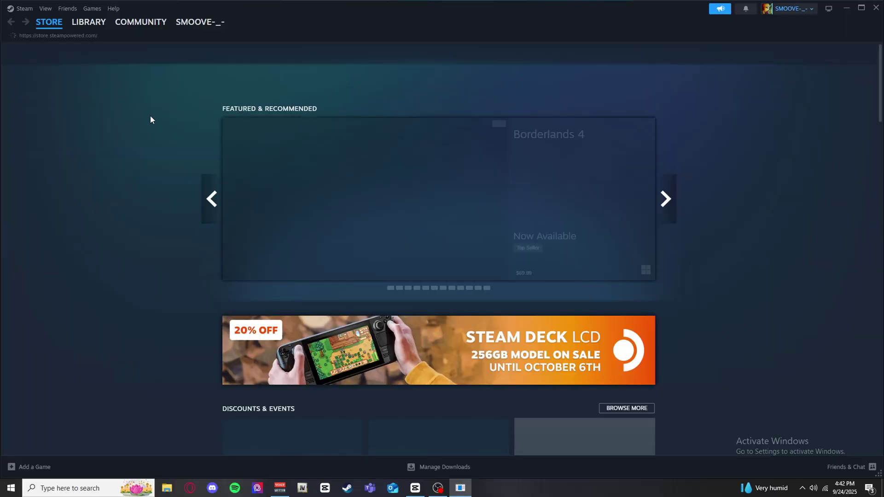
{"action": "mouse_move", "coordinate": [74, 29]}
{"action": "left_click", "coordinate": [104, 26]}
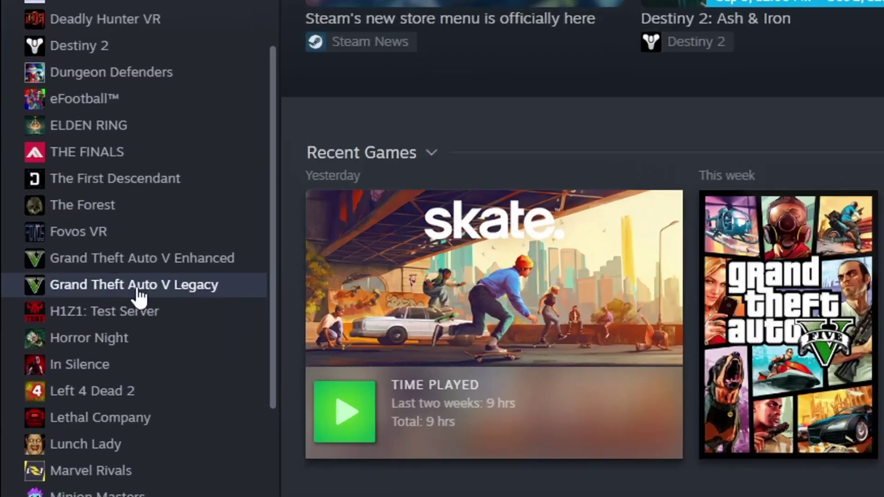
{"action": "left_click", "coordinate": [74, 275]}
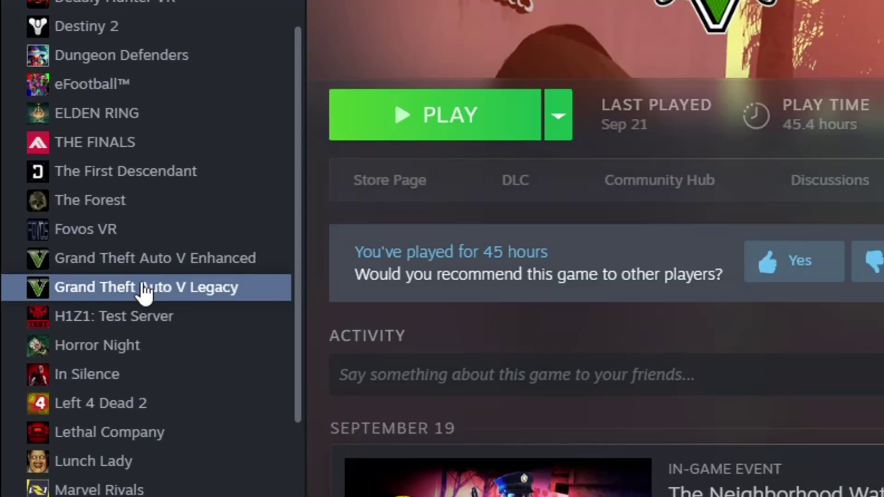
{"action": "right_click", "coordinate": [59, 268]}
{"action": "mouse_move", "coordinate": [244, 367]}
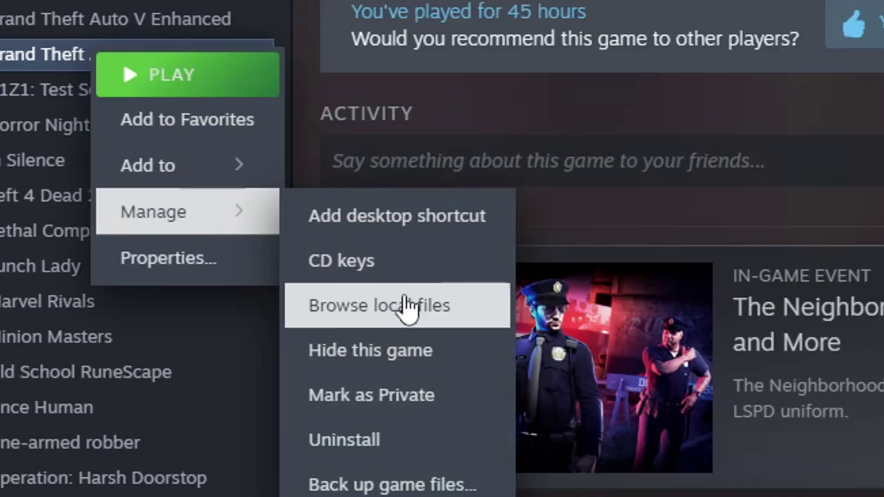
{"action": "left_click", "coordinate": [457, 455]}
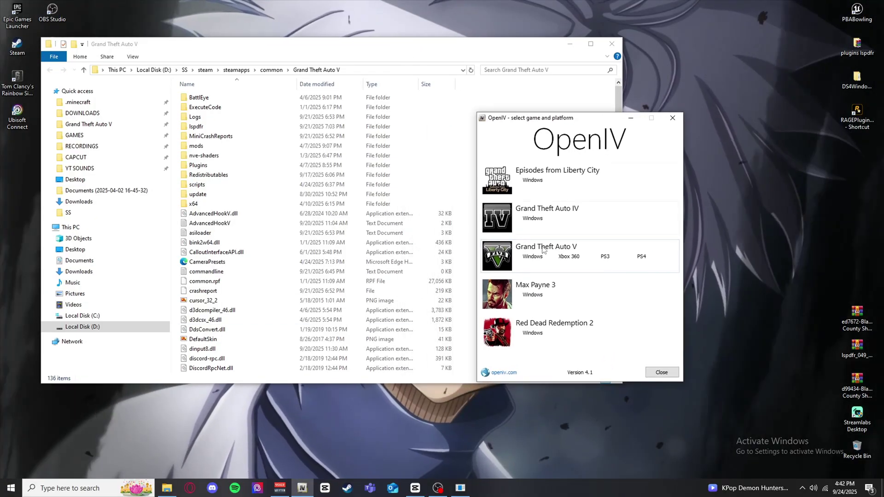
In OpenIV, choose Grand Theft Auto V for Windows and browse for its folder in D:\SS\steam.
{"action": "left_click", "coordinate": [530, 254]}
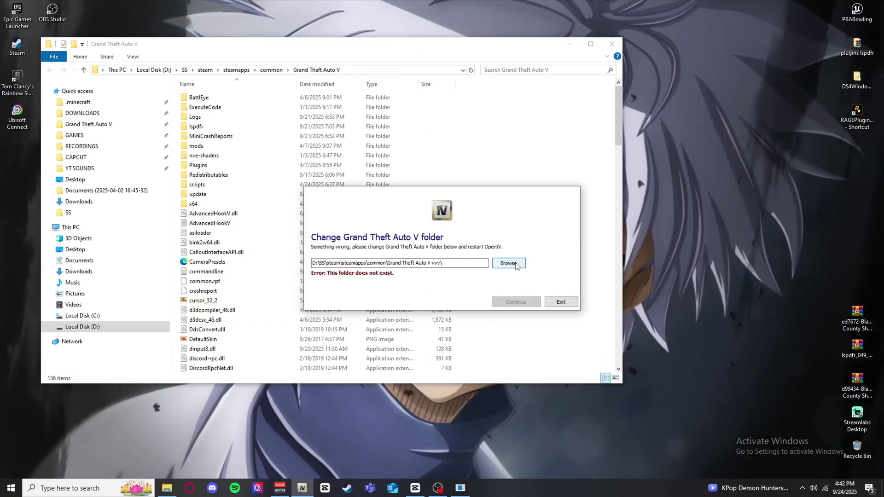
{"action": "left_click", "coordinate": [508, 263]}
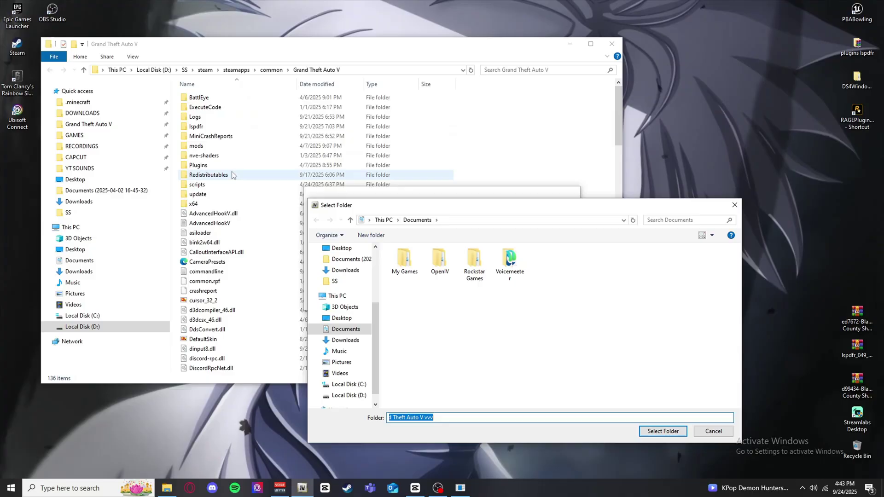
{"action": "left_click_drag", "start_coordinate": [460, 208], "coordinate": [553, 166]}
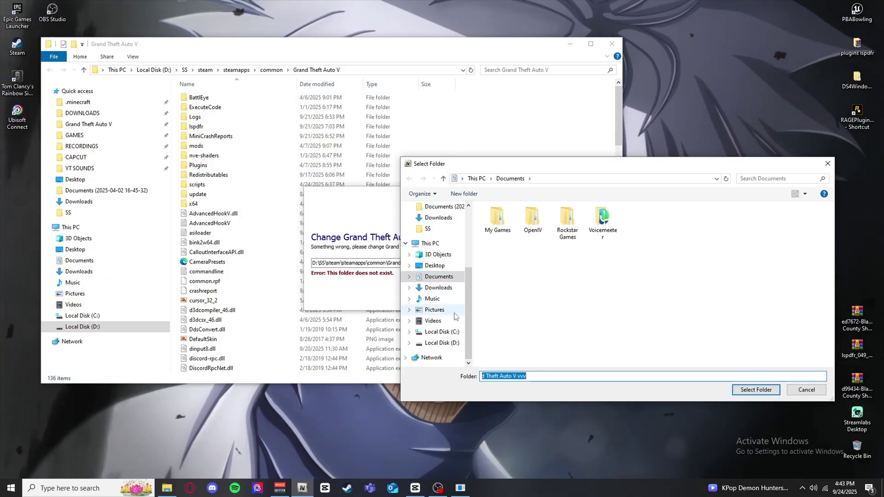
{"action": "left_click", "coordinate": [442, 343]}
{"action": "double_click", "coordinate": [495, 337]}
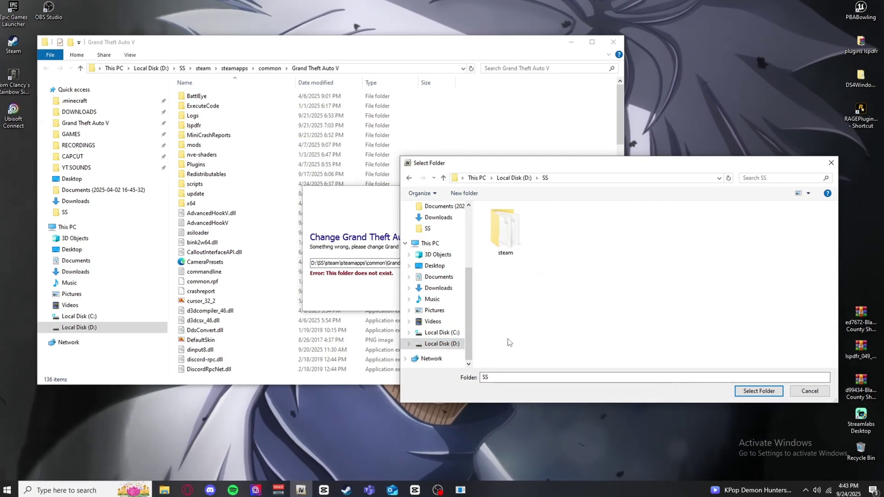
{"action": "double_click", "coordinate": [506, 232]}
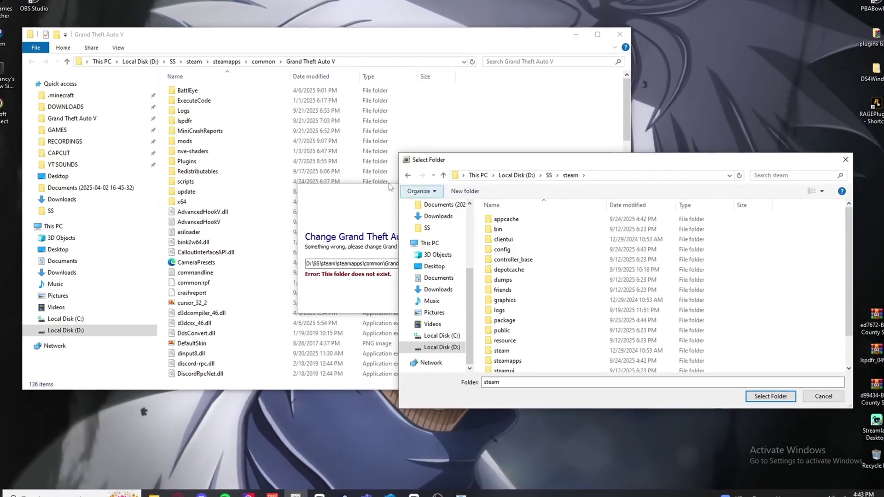
Go into steamapps\common and select the Grand Theft Auto V folder as the game folder.
{"action": "scroll", "coordinate": [529, 294], "scroll_direction": "down", "scroll_amount": 1}
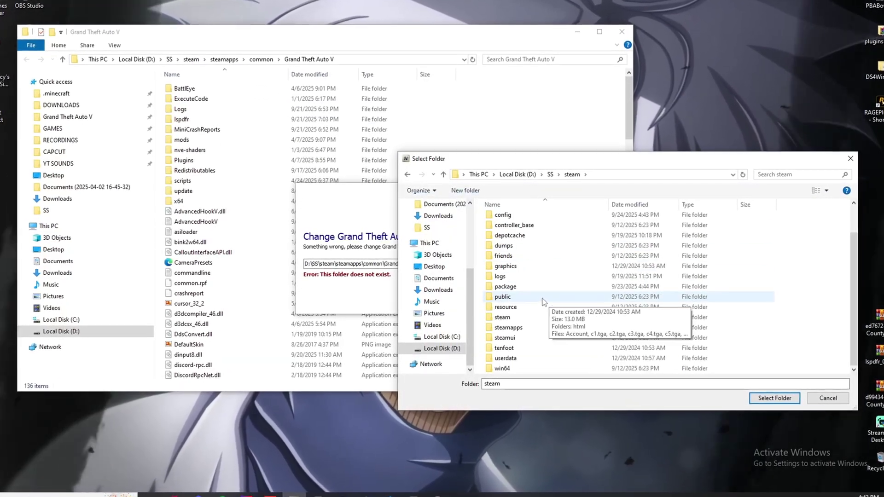
{"action": "double_click", "coordinate": [506, 331]}
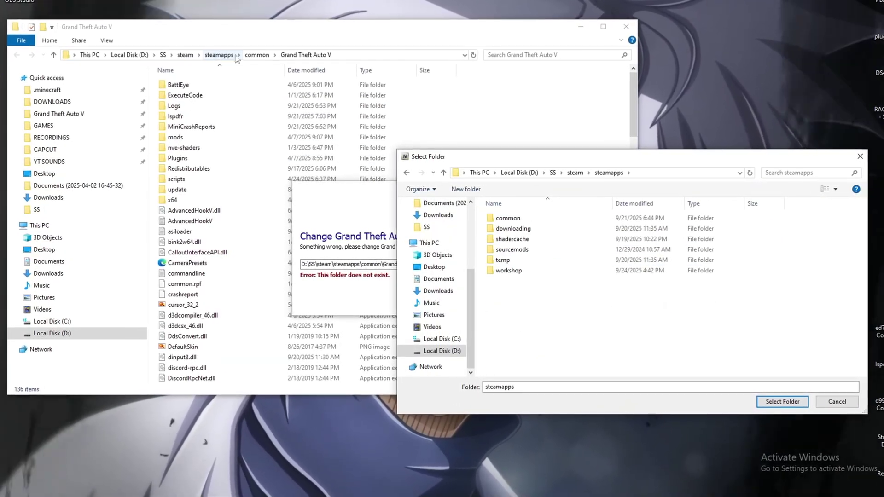
{"action": "left_click", "coordinate": [519, 221]}
{"action": "double_click", "coordinate": [521, 220]}
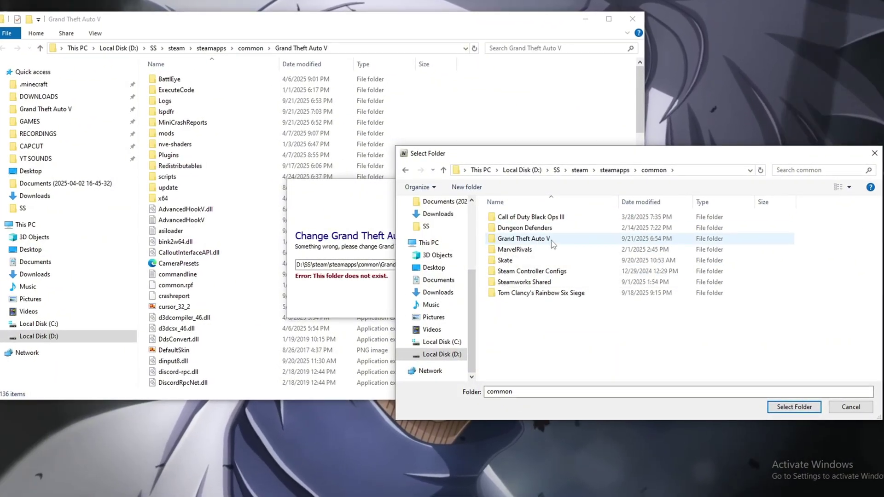
{"action": "left_click", "coordinate": [523, 238]}
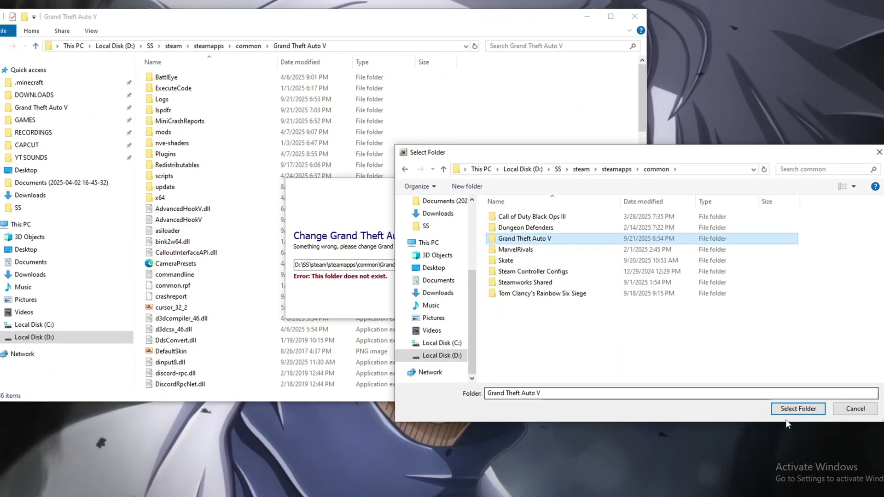
{"action": "left_click", "coordinate": [795, 407]}
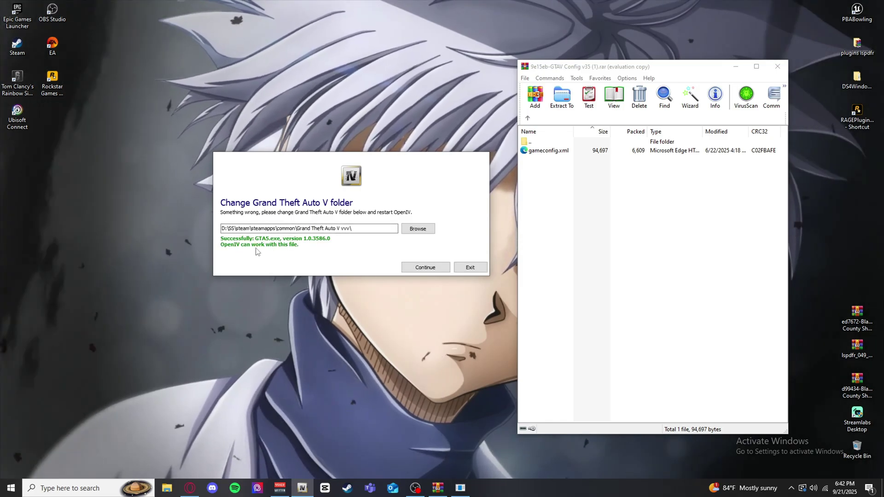
Continue into OpenIV with the chosen game folder and place its window beside the gameconfig archive.
{"action": "left_click", "coordinate": [425, 267]}
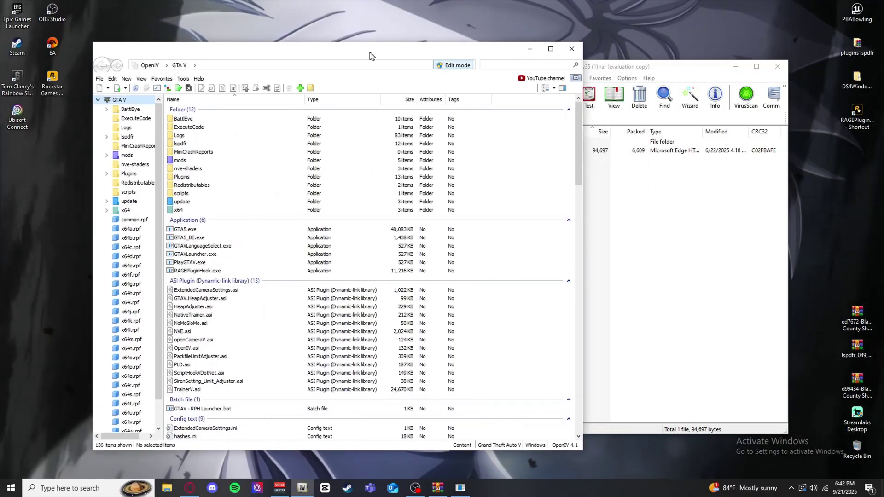
{"action": "left_click_drag", "start_coordinate": [372, 55], "coordinate": [346, 54]}
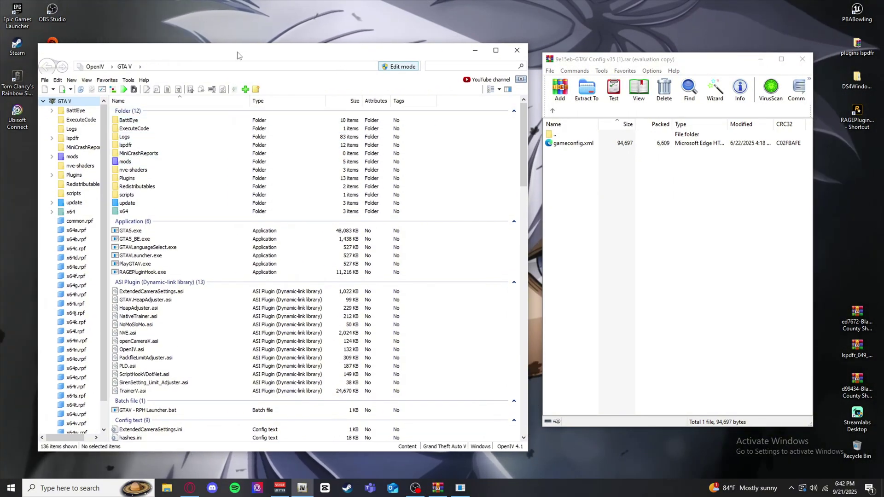
{"action": "left_click_drag", "start_coordinate": [237, 56], "coordinate": [257, 48]}
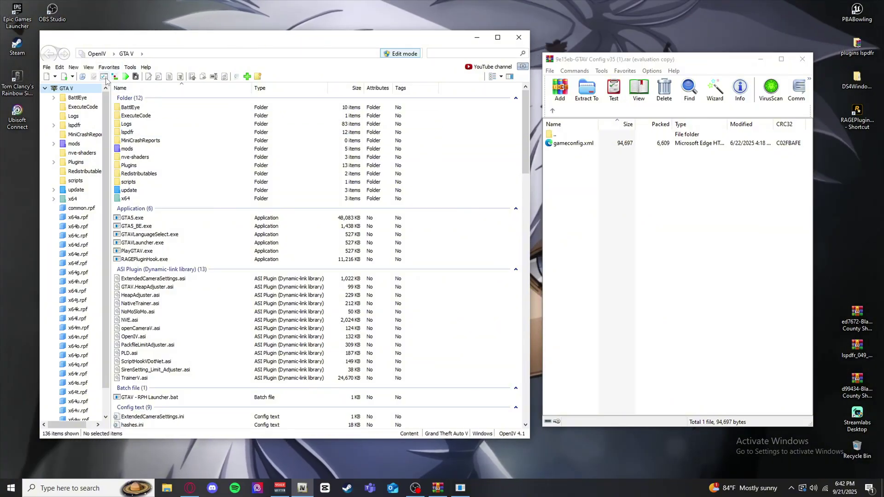
Check the install status of ASI Loader, OpenIV.ASI and openCamera in the ASI Manager, then close it.
{"action": "left_click", "coordinate": [105, 77]}
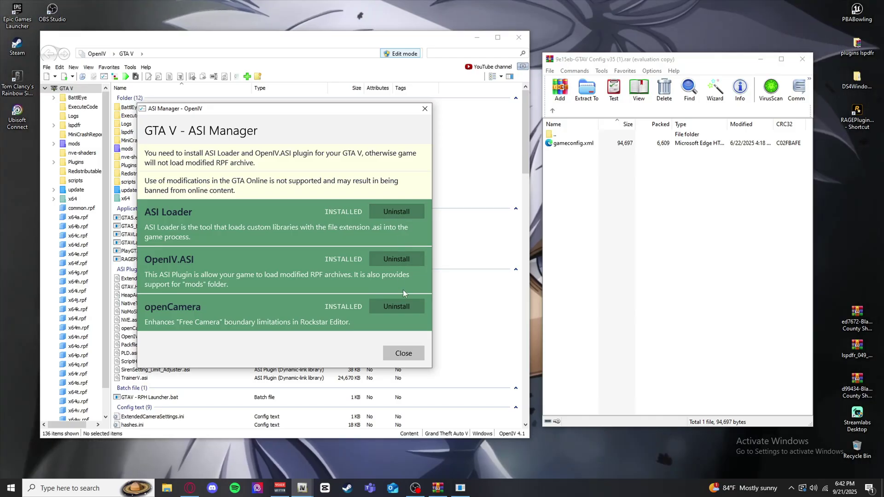
{"action": "left_click", "coordinate": [404, 354]}
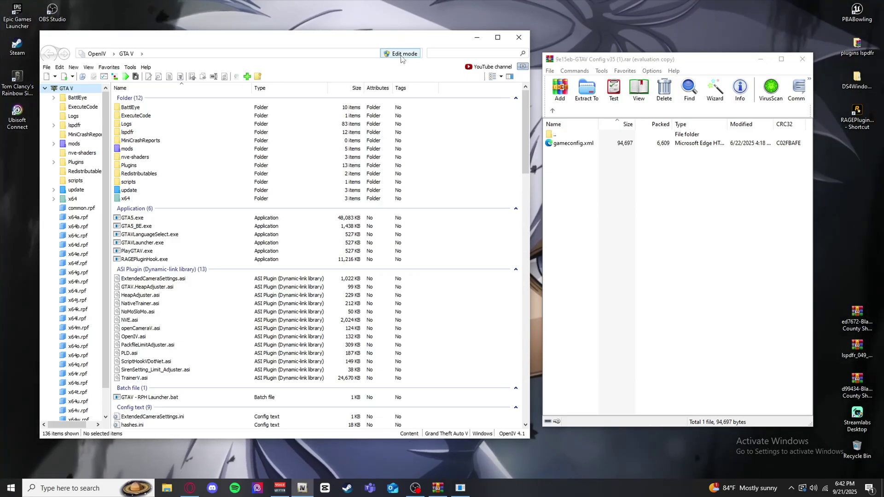
{"action": "left_click_drag", "start_coordinate": [371, 42], "coordinate": [347, 45]}
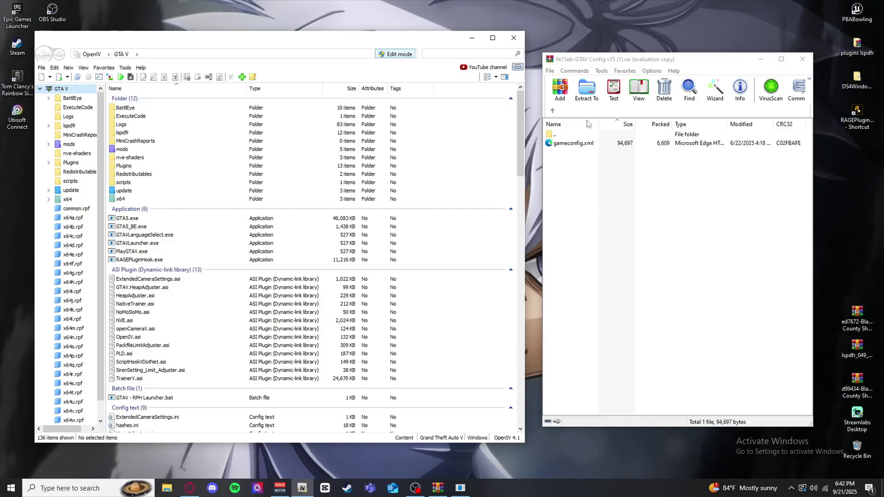
Open update.rpf from the game's update folder and switch to its copy in the mods folder.
{"action": "left_click_drag", "start_coordinate": [573, 143], "coordinate": [161, 117]}
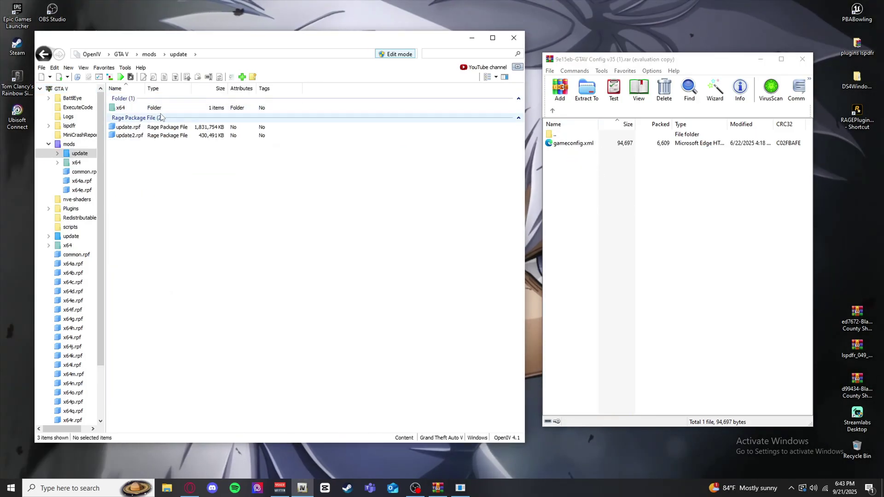
{"action": "left_click_drag", "start_coordinate": [43, 54], "coordinate": [140, 193]}
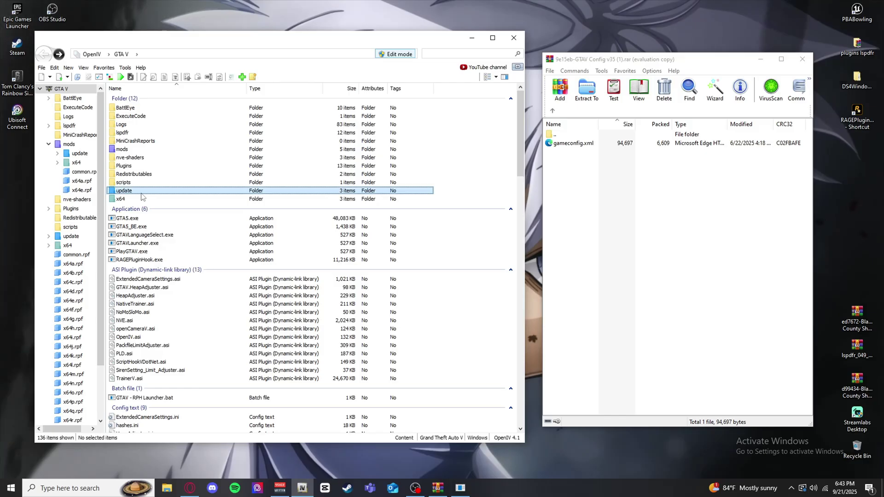
{"action": "double_click", "coordinate": [329, 260]}
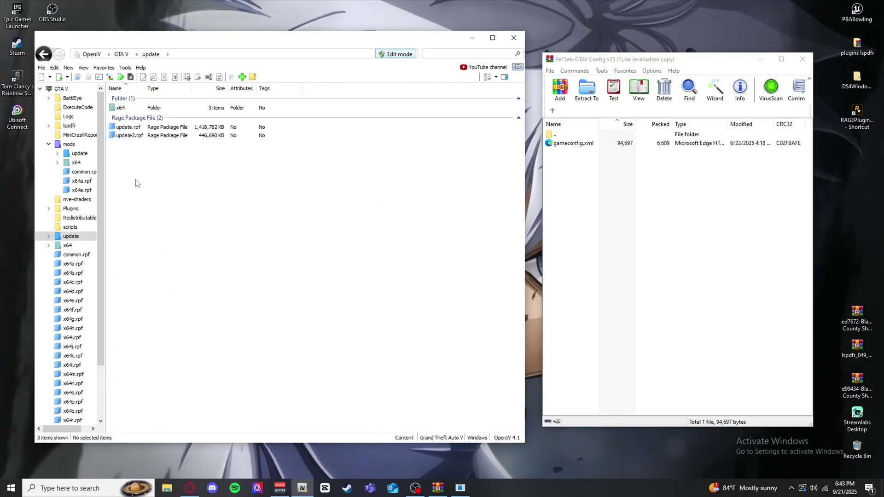
{"action": "double_click", "coordinate": [362, 108]}
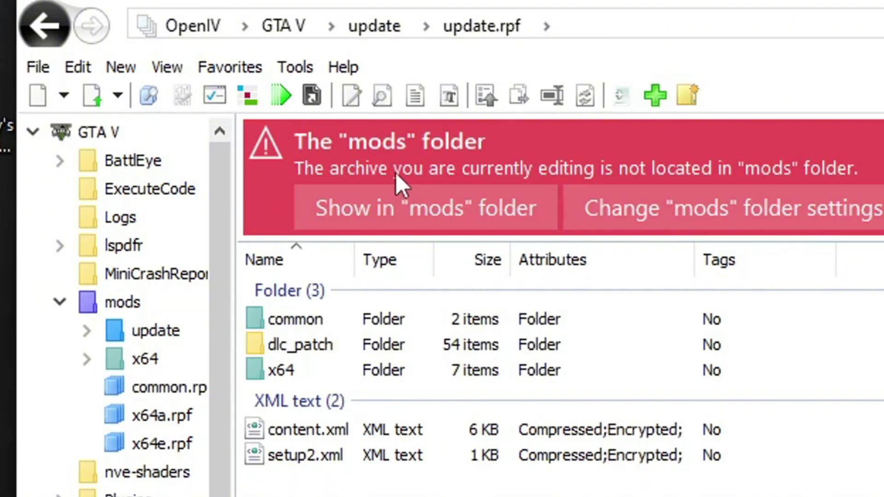
{"action": "left_click", "coordinate": [431, 207]}
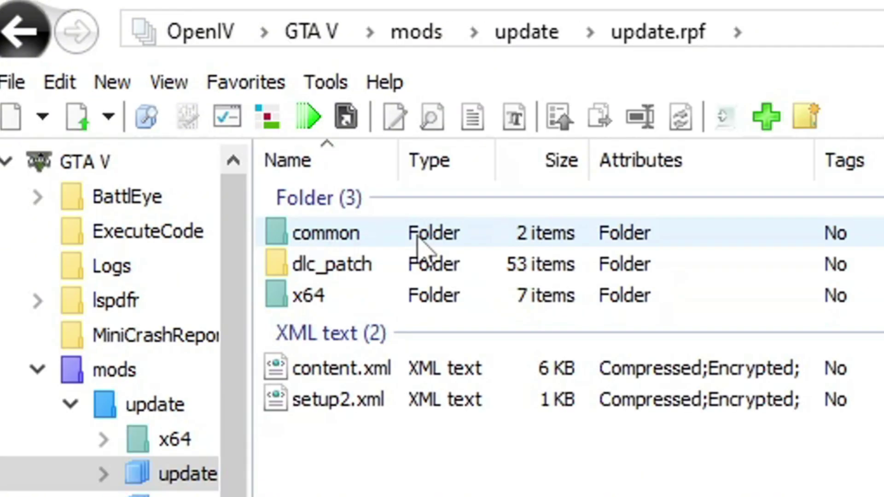
Go into common\data inside the mods copy of update.rpf and locate gameconfig.xml.
{"action": "double_click", "coordinate": [371, 189]}
{"action": "double_click", "coordinate": [405, 245]}
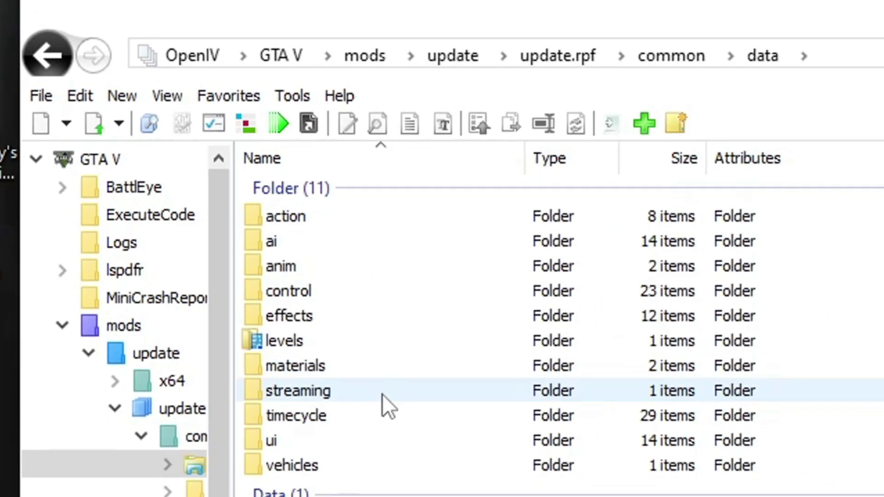
{"action": "scroll", "coordinate": [206, 235], "scroll_direction": "down", "scroll_amount": 2}
{"action": "scroll", "coordinate": [206, 235], "scroll_direction": "down", "scroll_amount": 3}
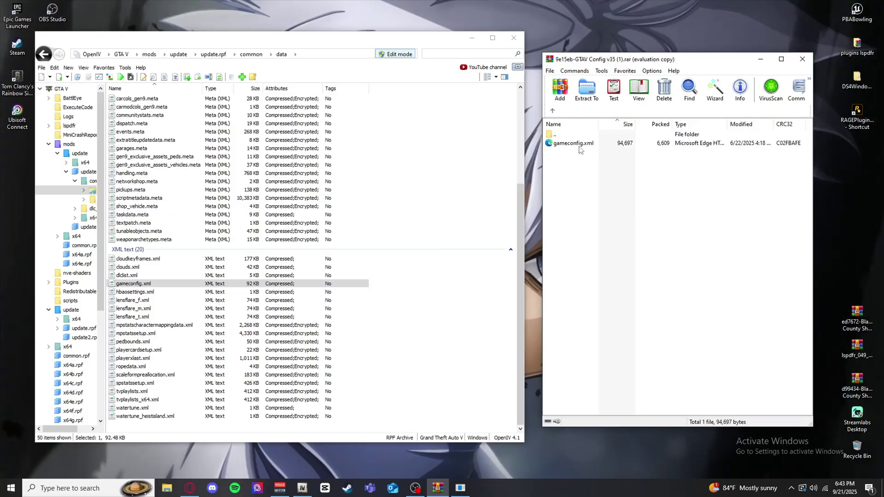
Replace gameconfig.xml in the data folder with the one from the downloaded archive, and close both windows.
{"action": "left_click", "coordinate": [611, 162]}
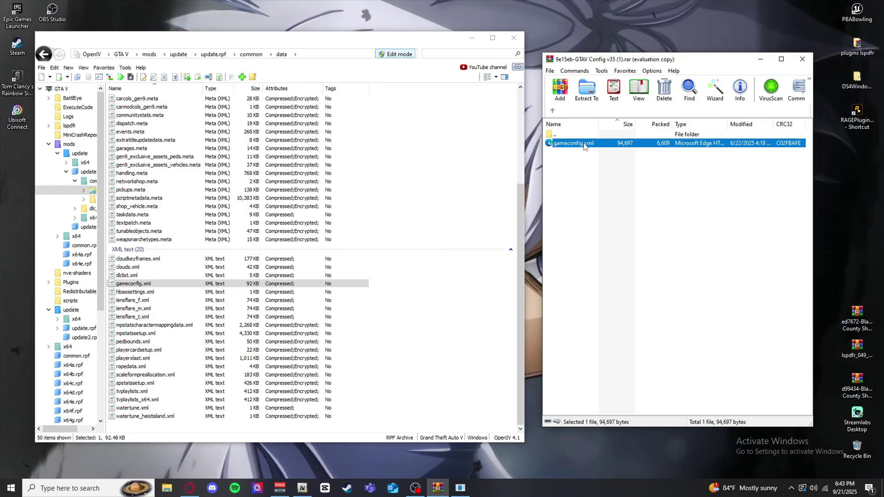
{"action": "left_click", "coordinate": [252, 285]}
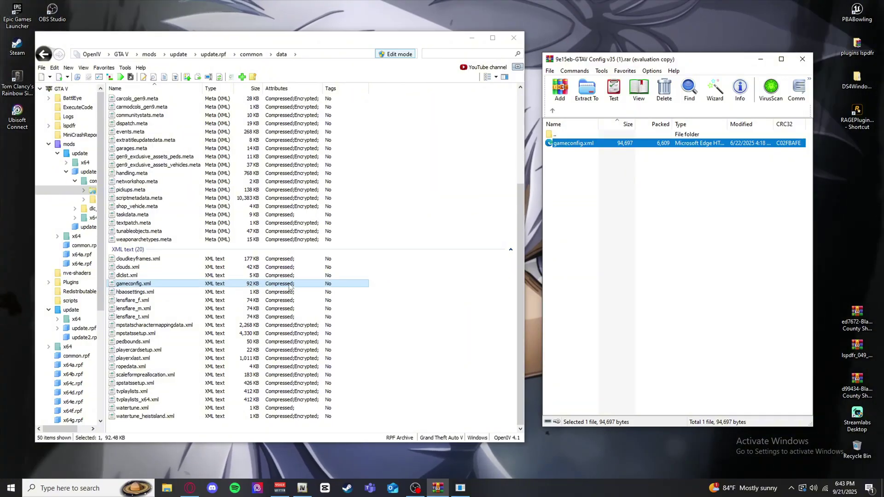
{"action": "key", "text": "alt+F4"}
{"action": "key", "text": "alt+F4"}
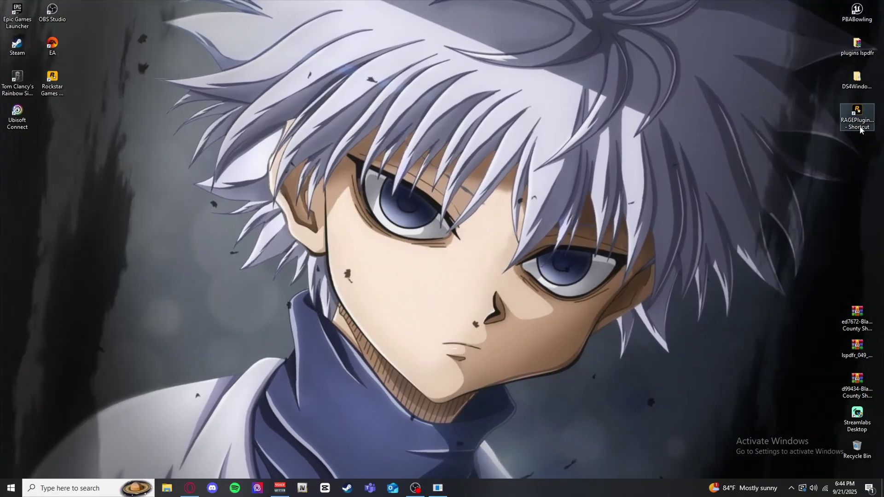
Open the RAGE Plugin Hook settings from the desktop shortcut and choose to load the ticked plugins on startup.
{"action": "double_click", "coordinate": [857, 117]}
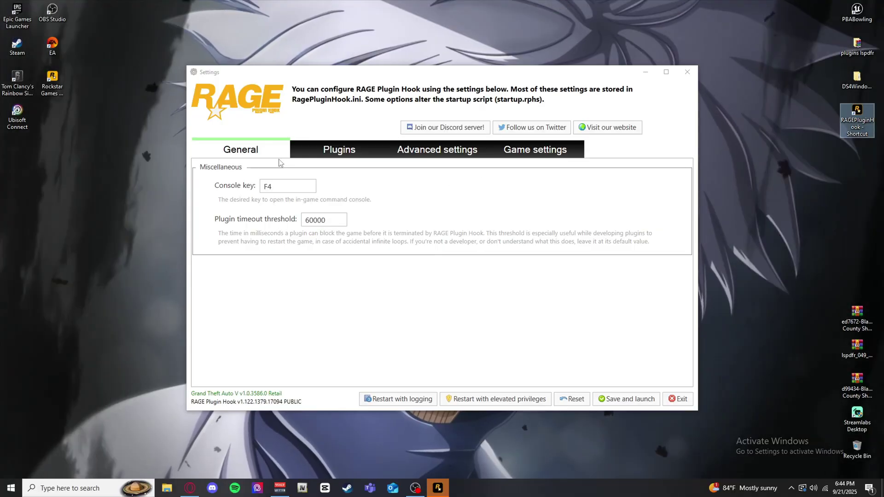
{"action": "left_click", "coordinate": [335, 149]}
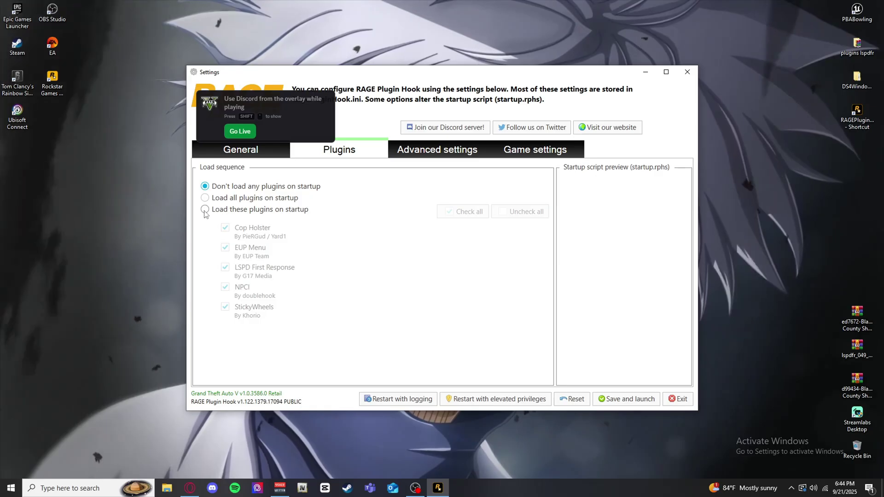
{"action": "left_click", "coordinate": [299, 240]}
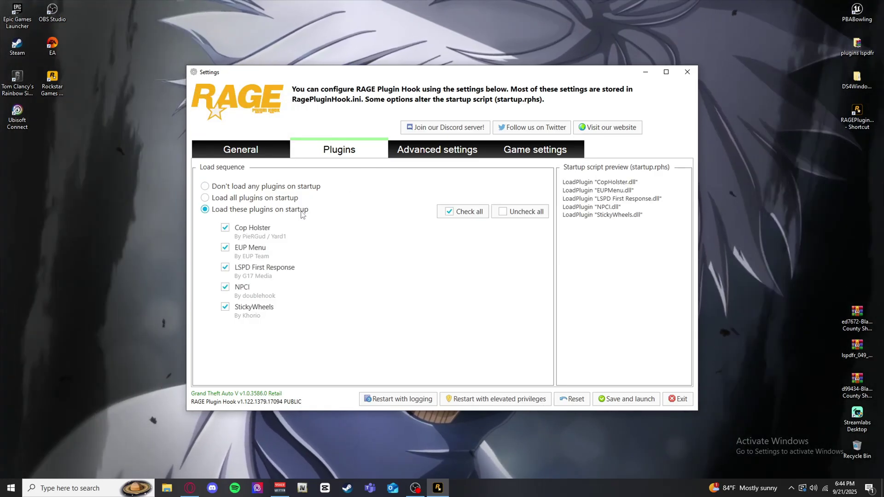
Set the plugin timeout threshold to 60000 and look through the advanced and game settings.
{"action": "key", "text": "ctrl+shift+Tab"}
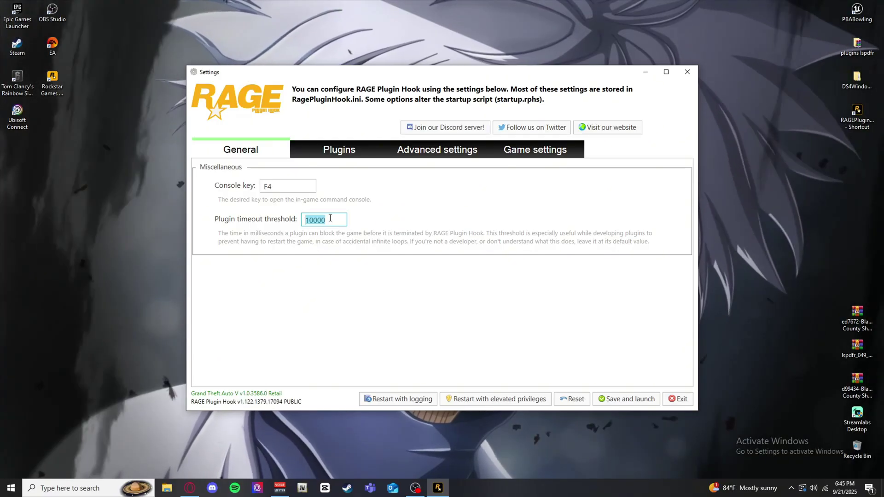
{"action": "type", "text": "60"}
{"action": "left_click", "coordinate": [438, 150]}
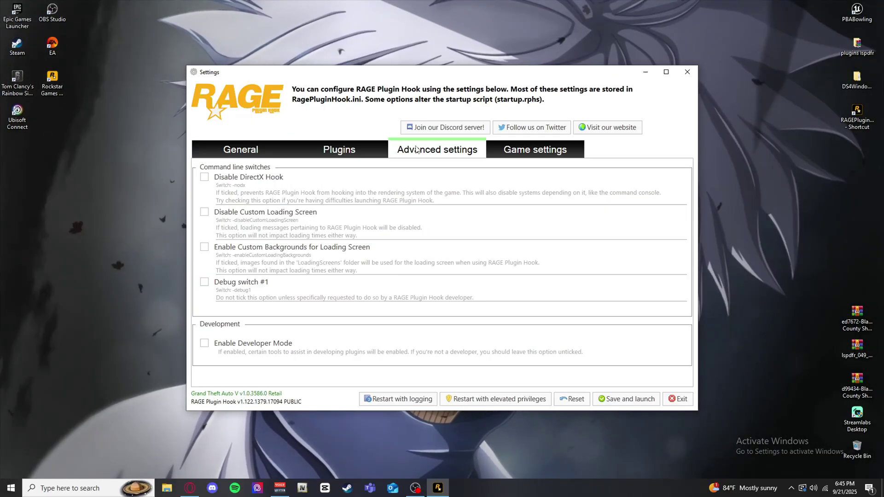
{"action": "left_click", "coordinate": [513, 145]}
Review the console key setting and choose not to load any plugins on startup.
{"action": "left_click", "coordinate": [255, 149]}
{"action": "left_click", "coordinate": [294, 185]}
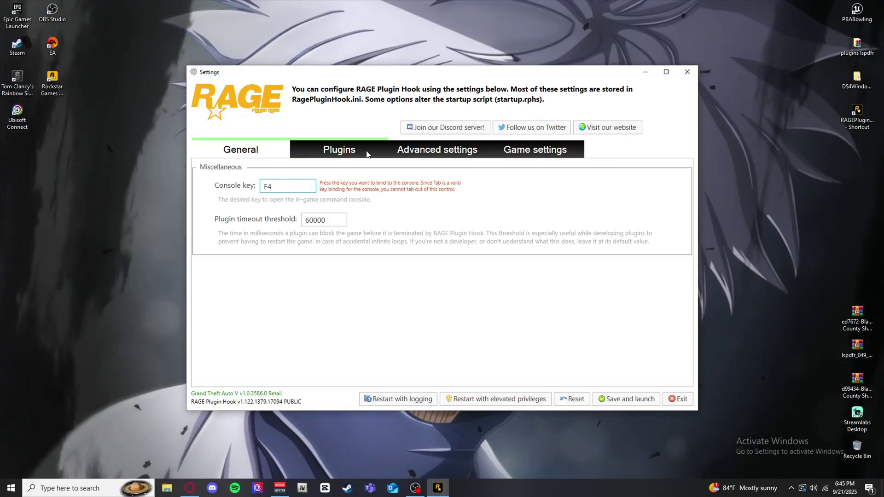
{"action": "left_click", "coordinate": [354, 151]}
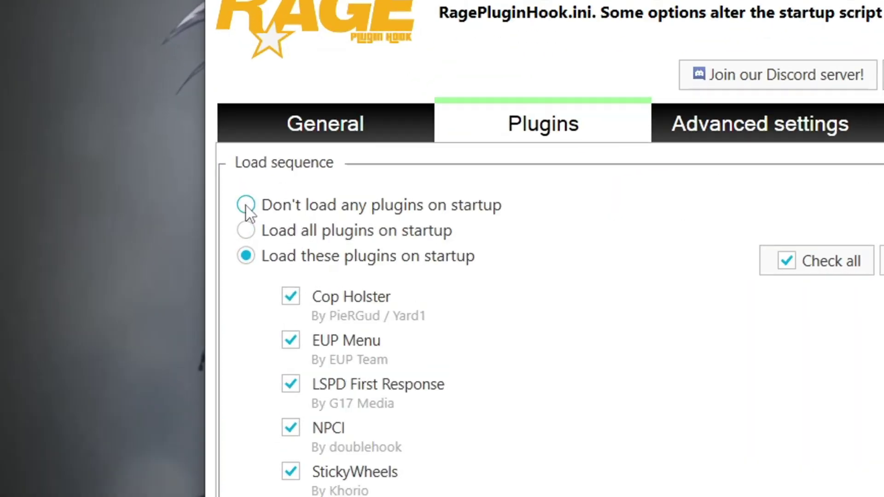
{"action": "left_click", "coordinate": [240, 187]}
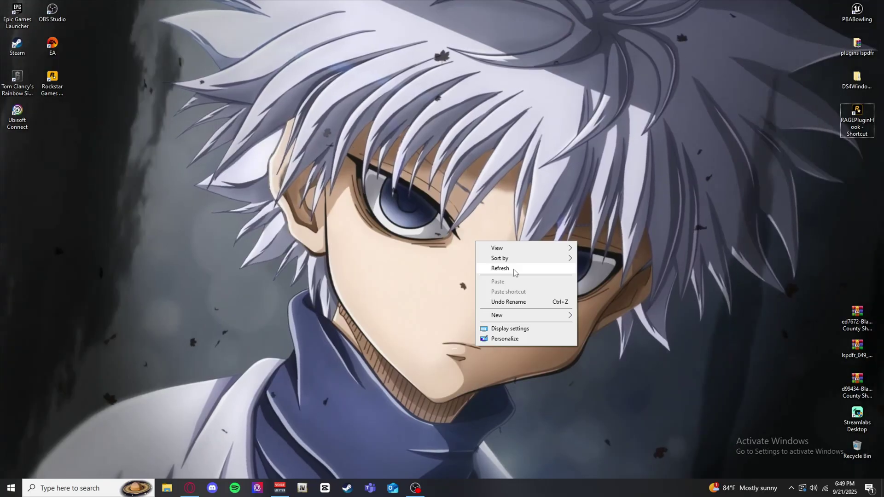
Refresh the desktop and launch the game through RAGE Plugin Hook.
{"action": "left_click", "coordinate": [492, 269]}
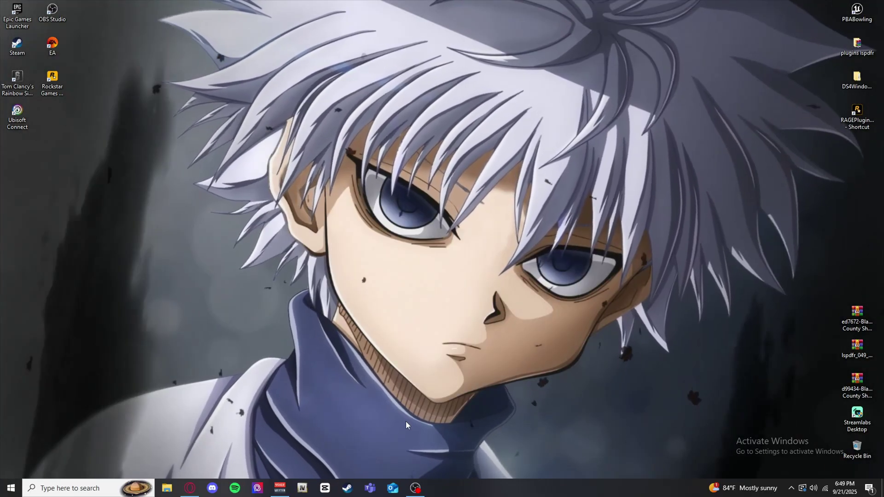
{"action": "type", "text": "ra"}
{"action": "key", "text": "Return"}
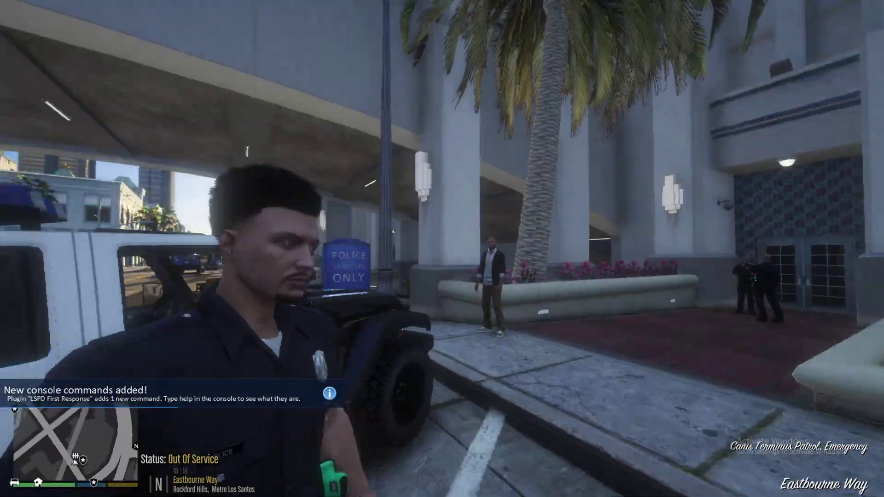
{"action": "key", "text": "w"}
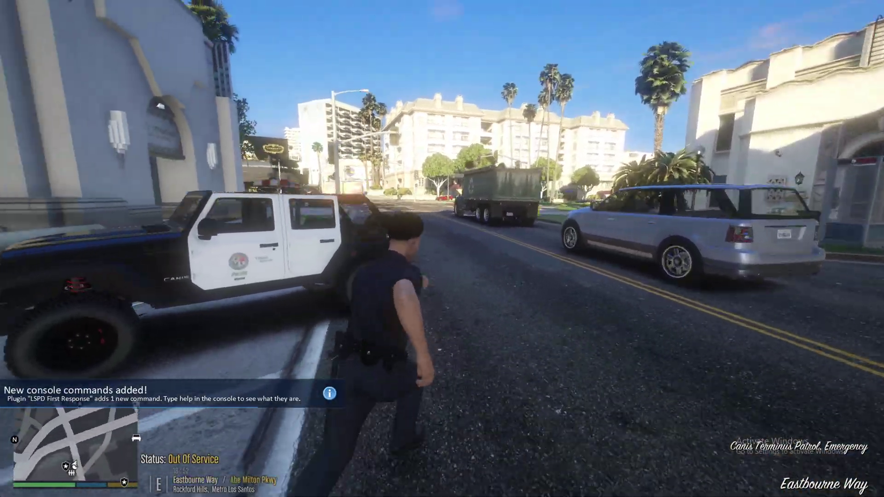
{"action": "key", "text": "w"}
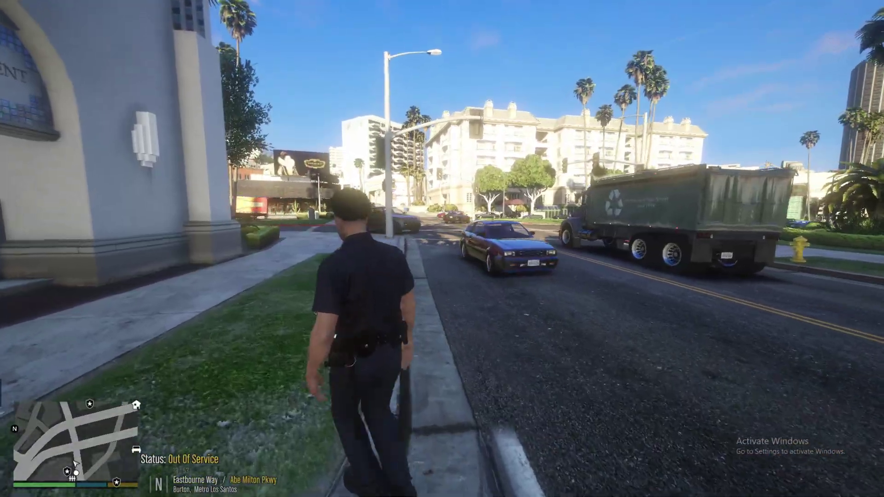
{"action": "key", "text": "w"}
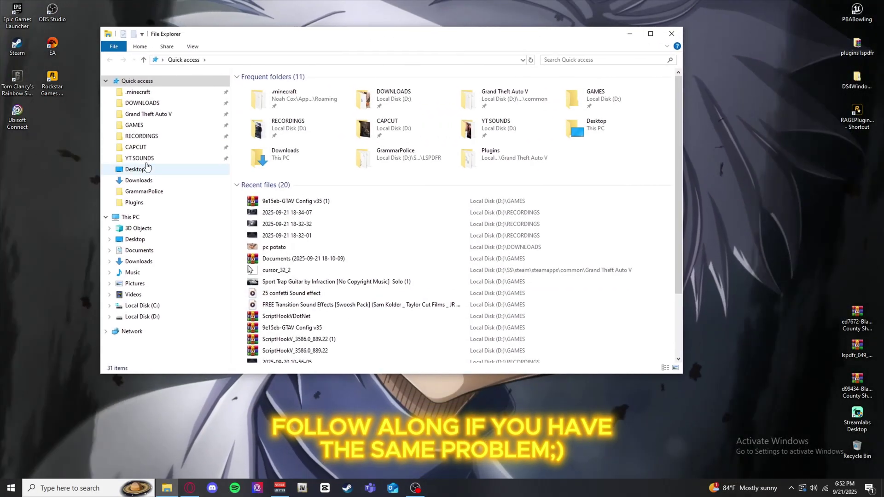
Open the Grand Theft Auto V folder in File Explorer and open the ScriptHookVDotNet configuration file in Notepad.
{"action": "left_click", "coordinate": [157, 116]}
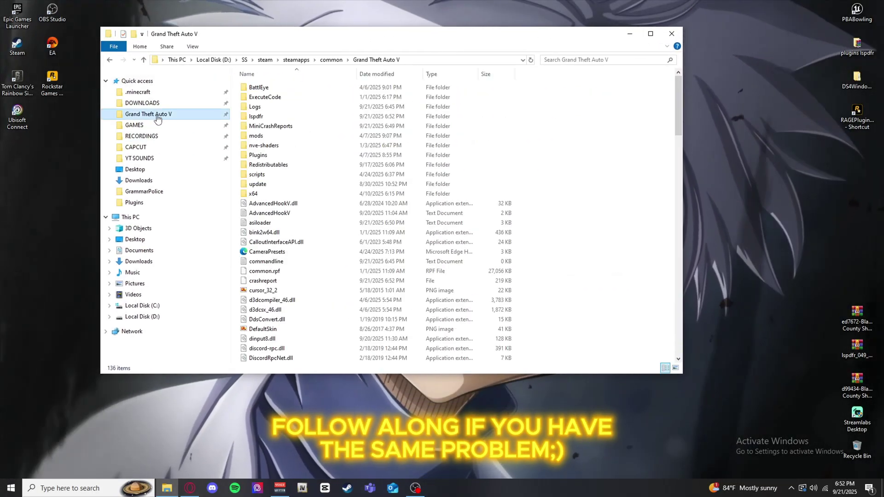
{"action": "scroll", "coordinate": [278, 212], "scroll_direction": "down", "scroll_amount": 6}
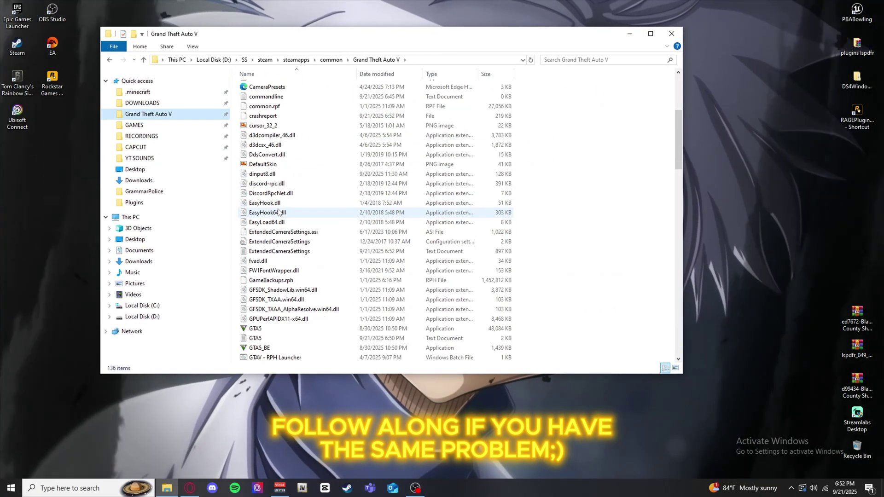
{"action": "scroll", "coordinate": [276, 216], "scroll_direction": "down", "scroll_amount": 17}
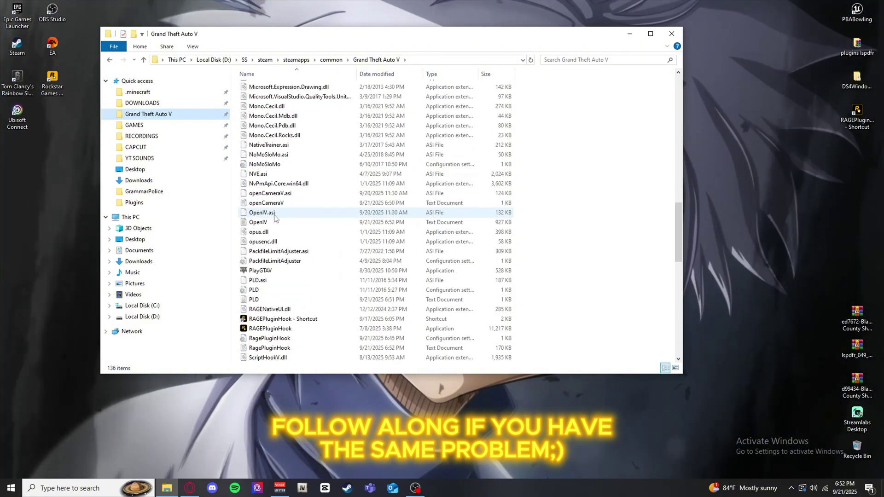
{"action": "scroll", "coordinate": [273, 217], "scroll_direction": "down", "scroll_amount": 4}
{"action": "left_click", "coordinate": [276, 184]}
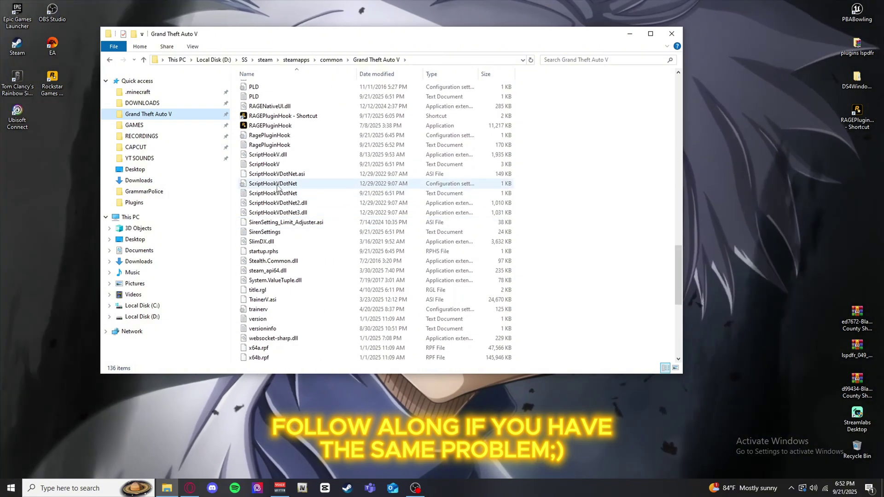
{"action": "double_click", "coordinate": [277, 184]}
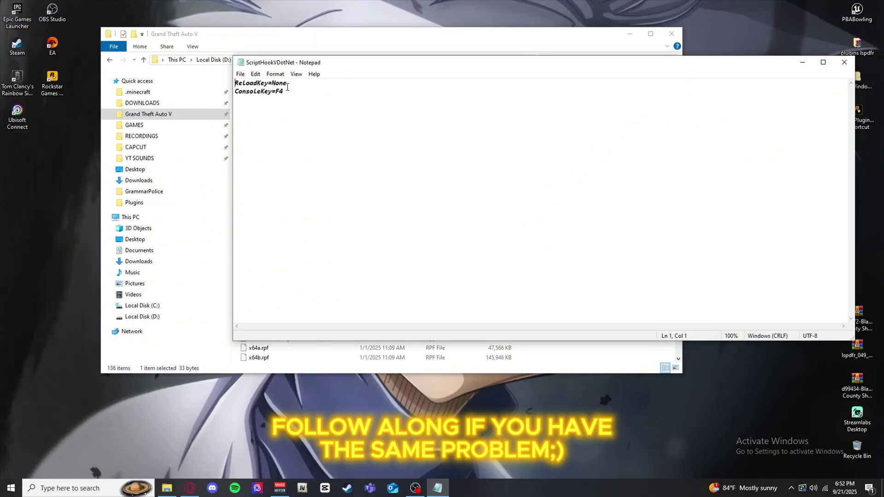
Set ConsoleKey to None in the ScriptHookVDotNet configuration, save the file and close it.
{"action": "left_click_drag", "start_coordinate": [282, 85], "coordinate": [272, 84]}
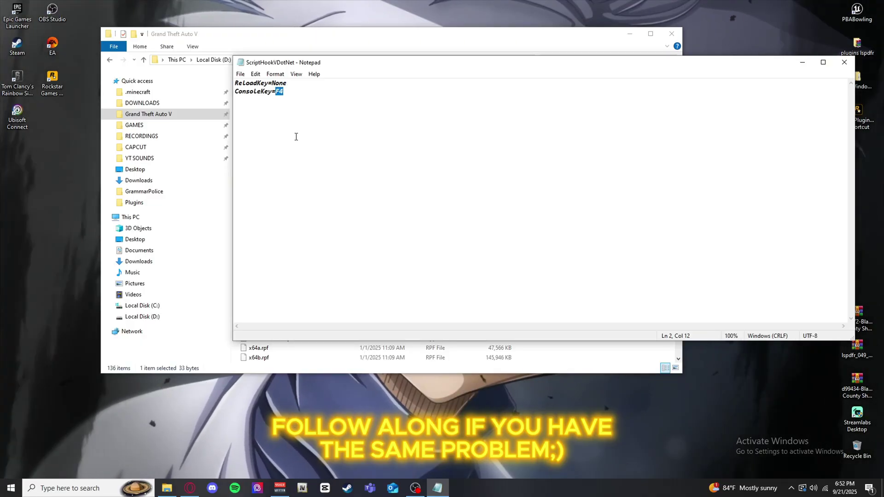
{"action": "left_click", "coordinate": [243, 75]}
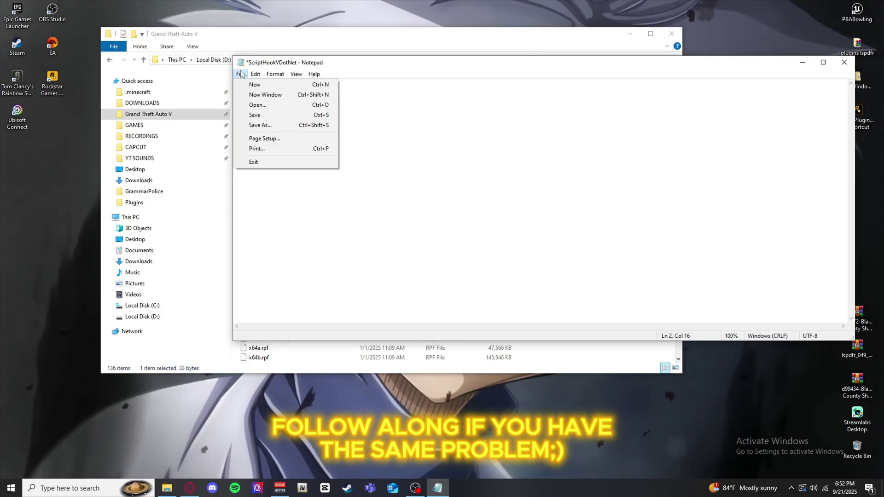
{"action": "left_click", "coordinate": [263, 115]}
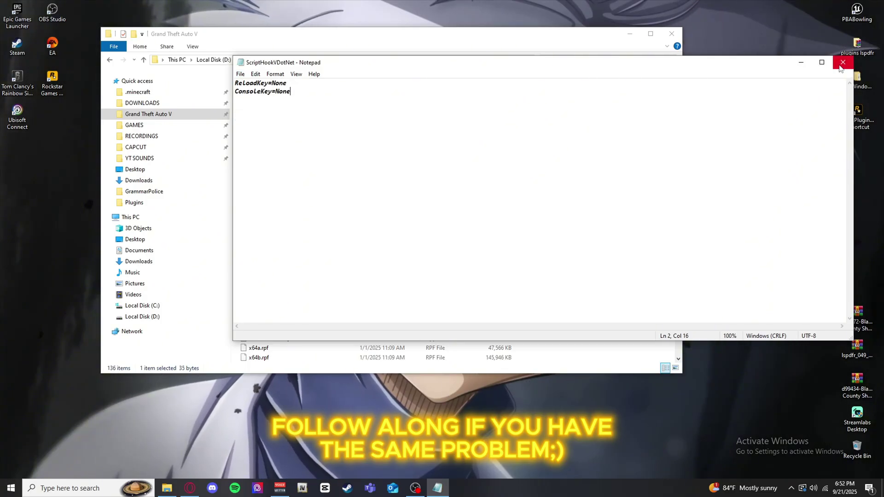
{"action": "left_click", "coordinate": [841, 66]}
{"action": "scroll", "coordinate": [284, 244], "scroll_direction": "down", "scroll_amount": 5}
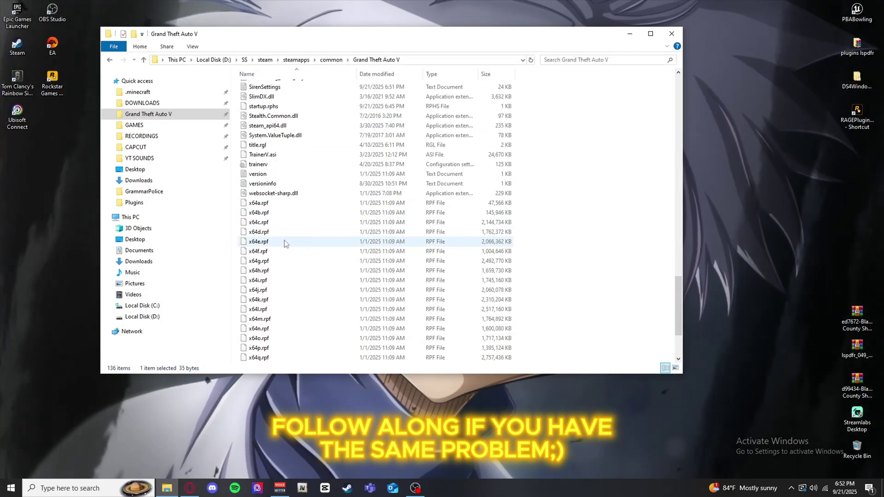
Check the ConsoleKey value in the RagePluginHook configuration file, then close the file and the Grand Theft Auto V folder.
{"action": "scroll", "coordinate": [284, 244], "scroll_direction": "up", "scroll_amount": 6}
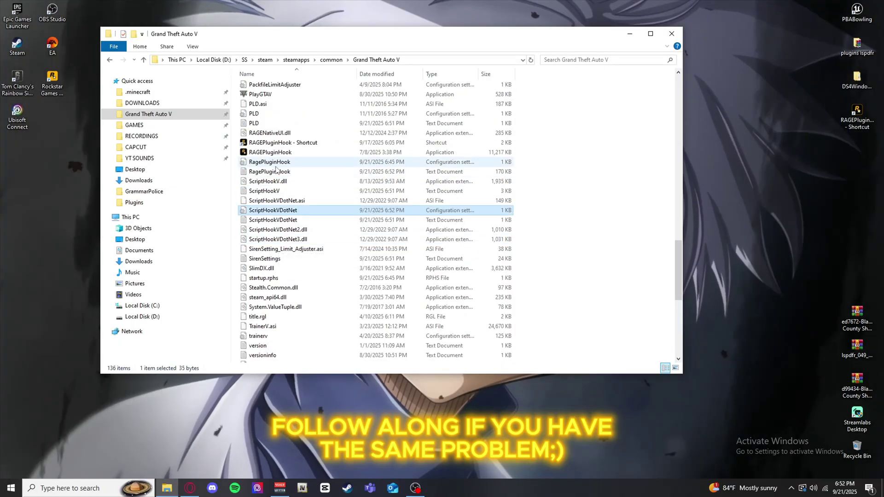
{"action": "double_click", "coordinate": [272, 163]}
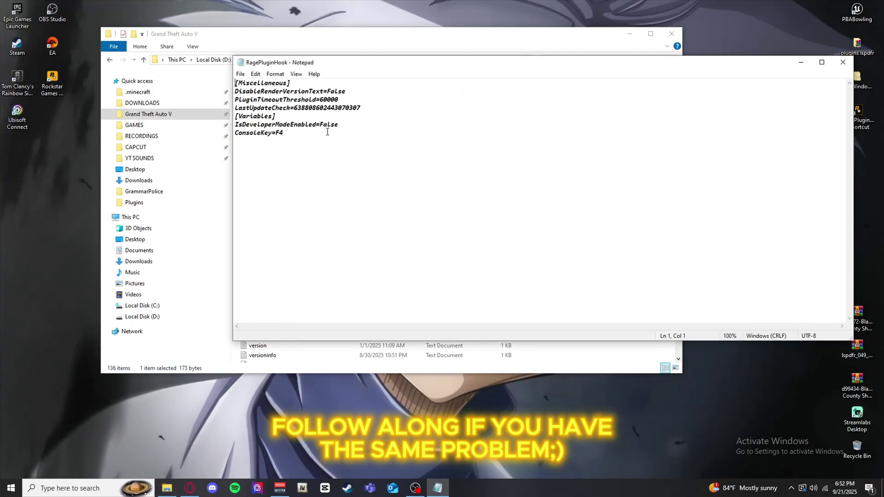
{"action": "left_click_drag", "start_coordinate": [284, 133], "coordinate": [276, 133]}
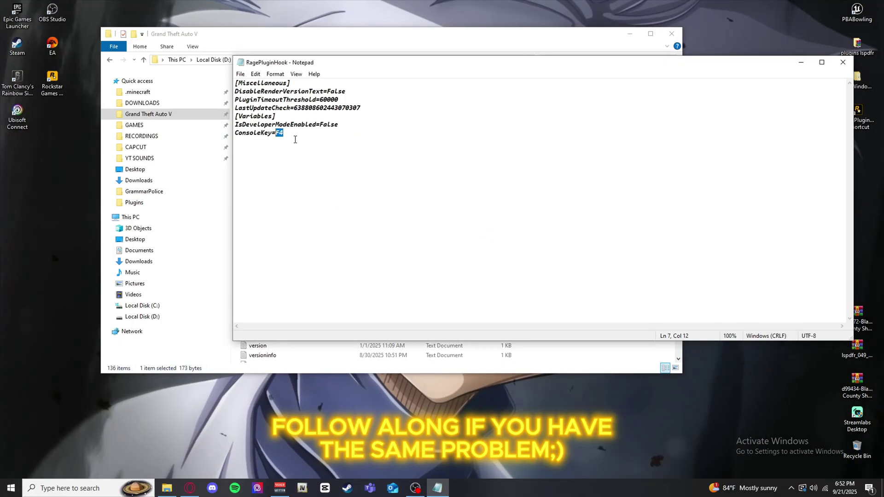
{"action": "key", "text": "alt+F4"}
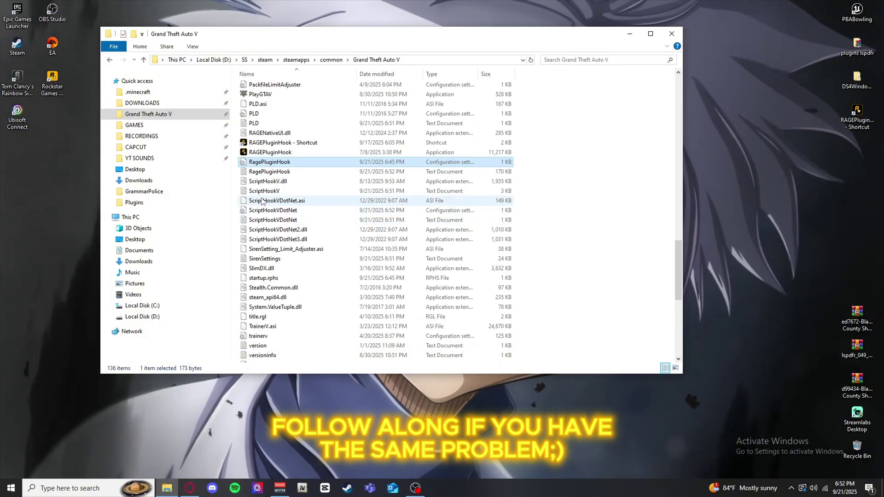
{"action": "key", "text": "alt+F4"}
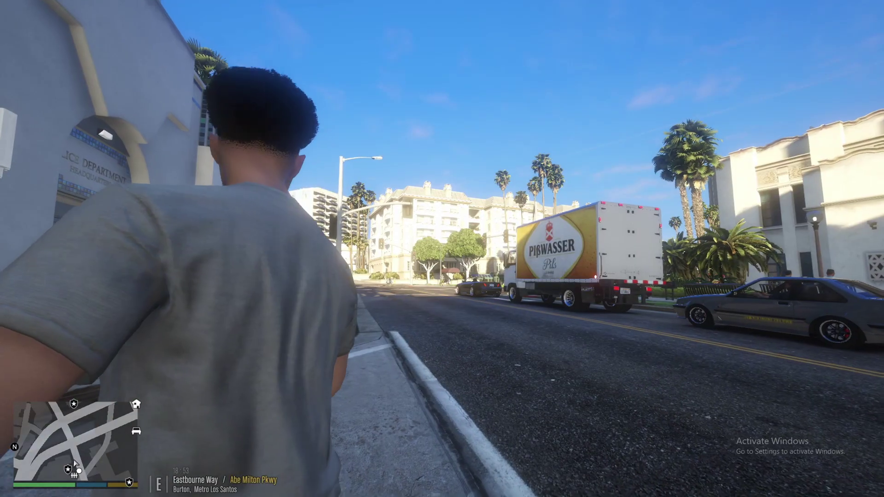
Open the RAGE Plugin Hook console in the game and run the ReloadAllPlugins command.
{"action": "key", "text": "w"}
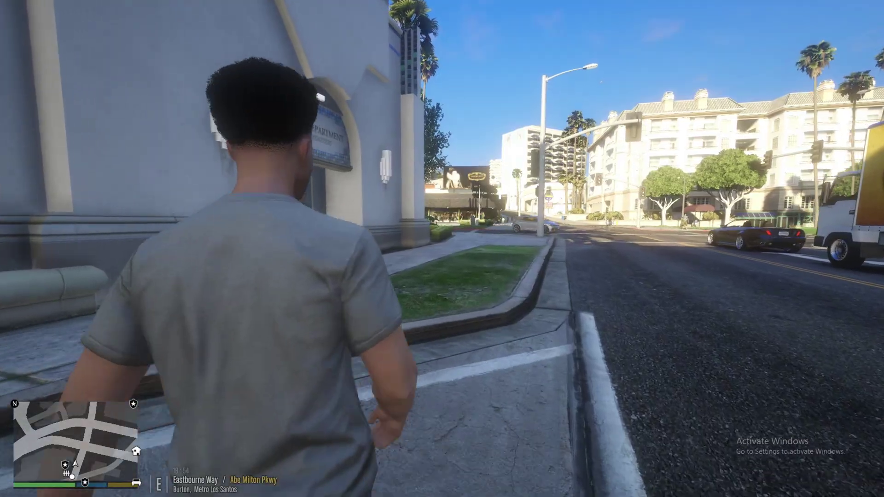
{"action": "key", "text": "w"}
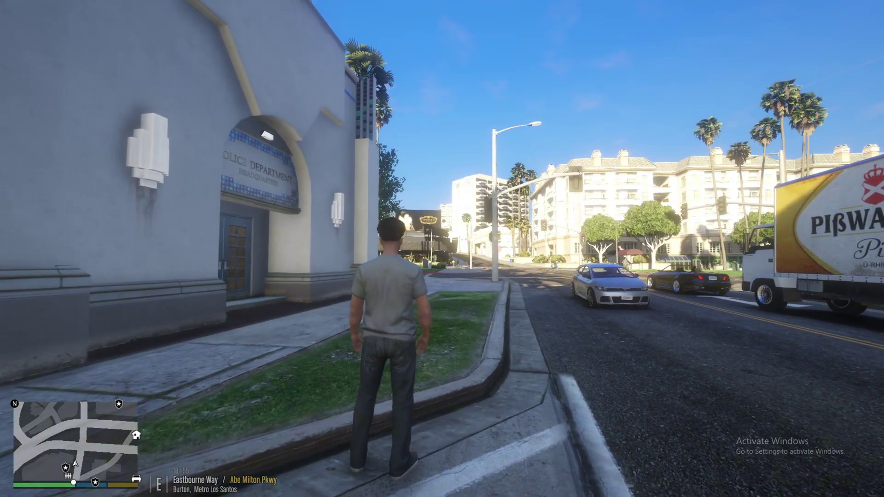
{"action": "key", "text": "F4"}
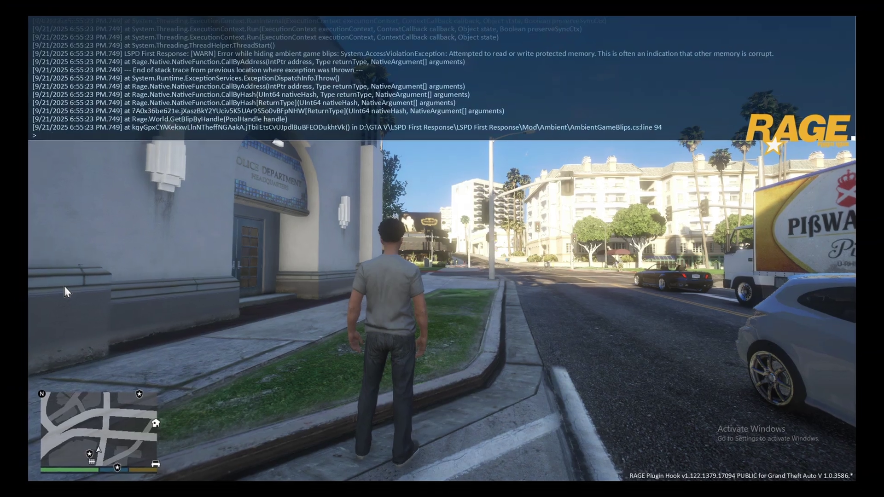
{"action": "type", "text": "reloadal"}
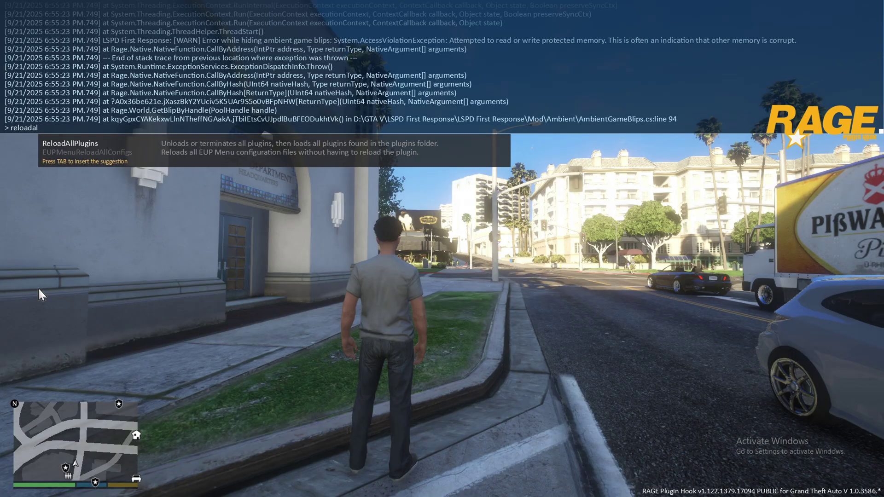
{"action": "key", "text": "Tab"}
{"action": "key", "text": "Return"}
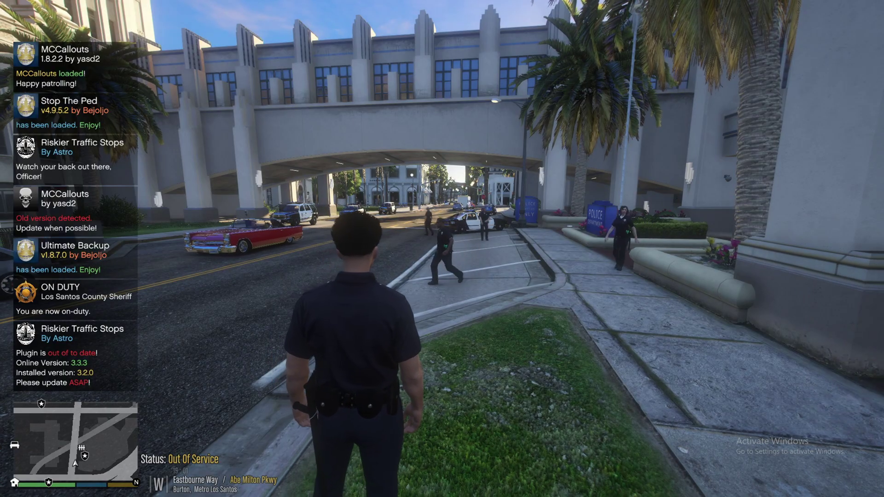
Open the trainer's Vehicle Spawn Menu while on duty and move through its vehicle options.
{"action": "key", "text": "F9"}
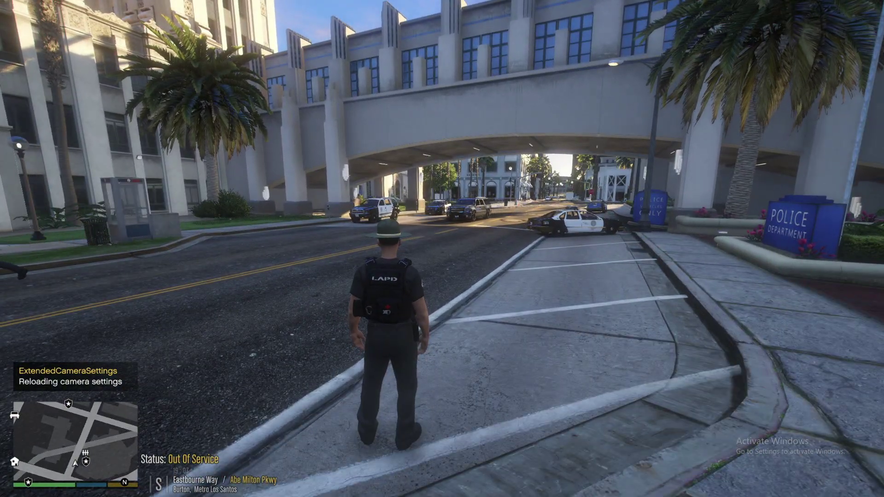
{"action": "key", "text": "Return"}
{"action": "key", "text": "w"}
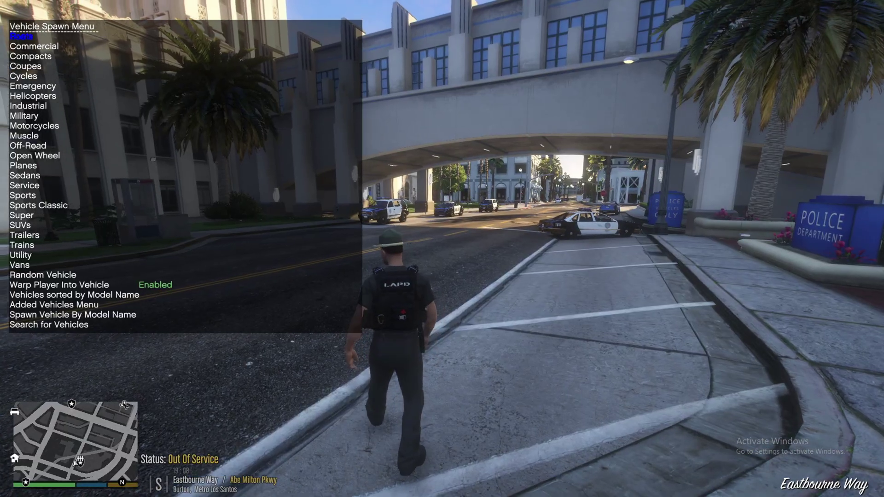
{"action": "key", "text": "Up"}
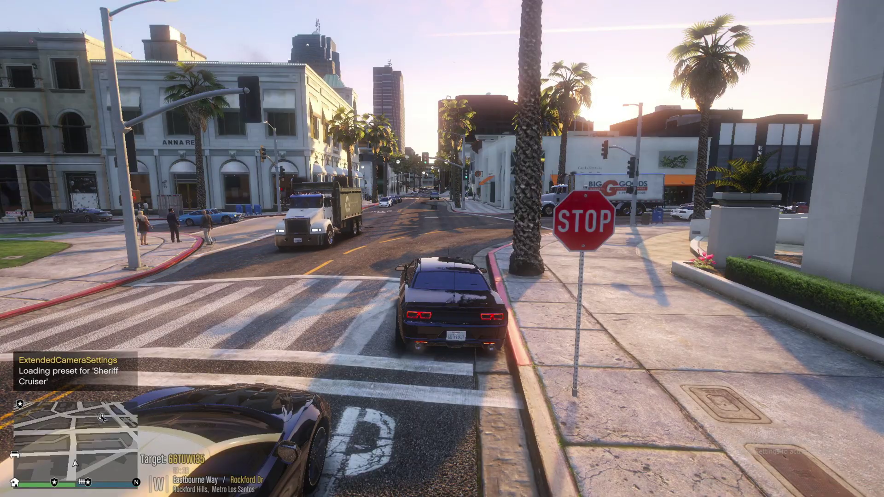
Drive to the Public Intoxication callout at Vespucci Beach and open the Police Backup options with Code 3 response.
{"action": "key", "text": "w"}
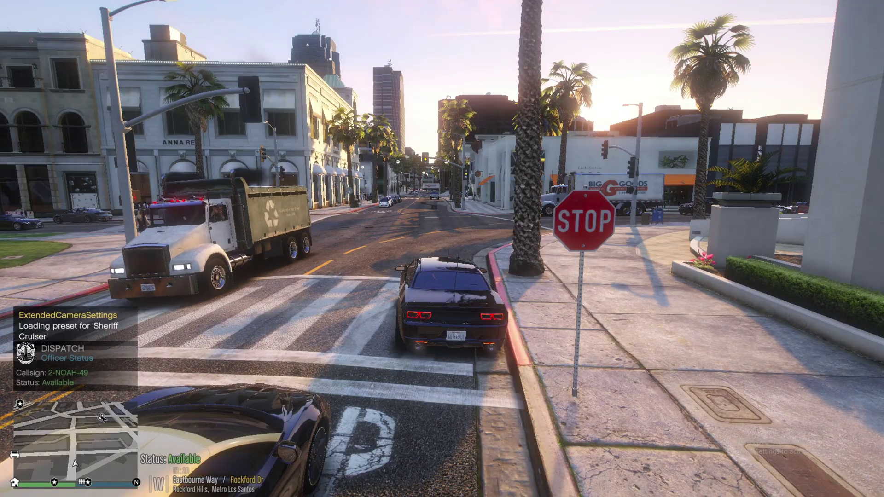
{"action": "key", "text": "a"}
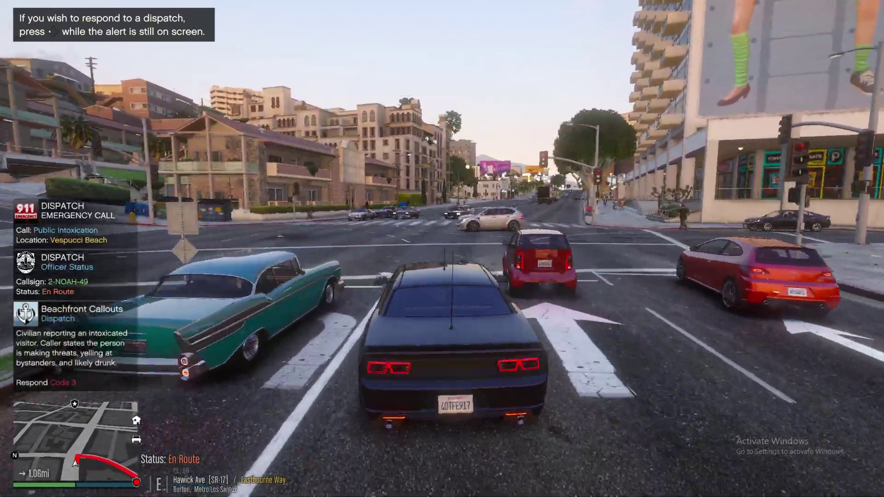
{"action": "key", "text": "d"}
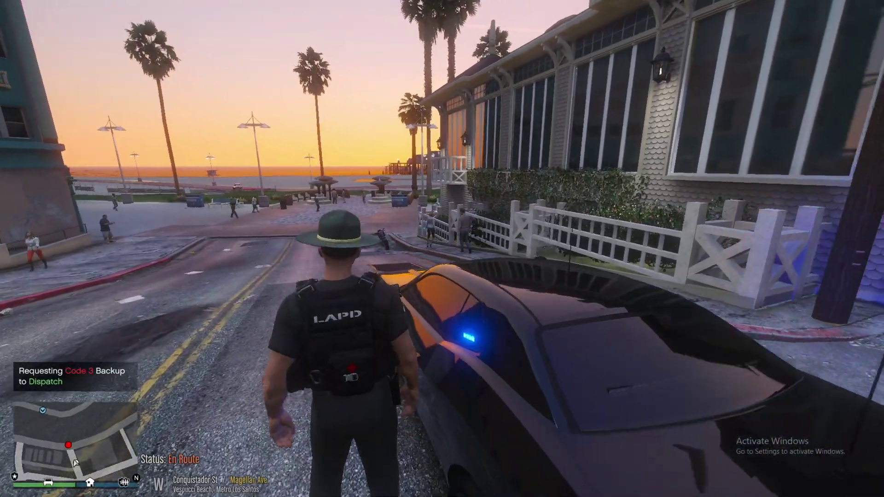
{"action": "key", "text": "b"}
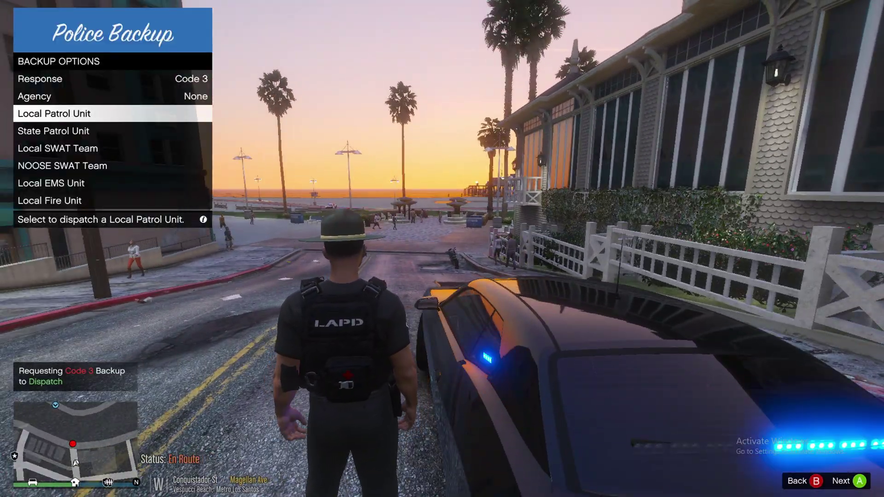